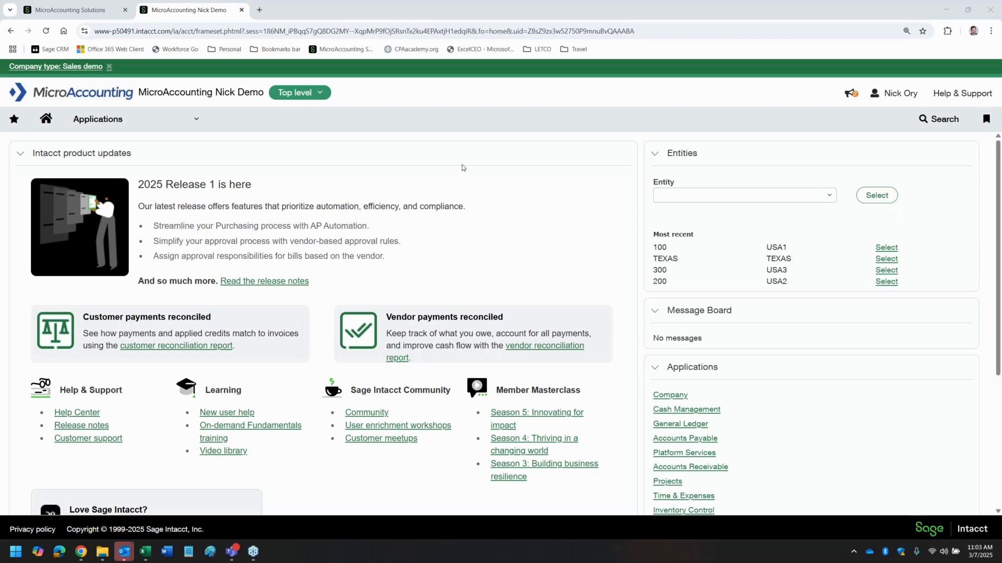
Step: Open the document sequences list from the company setup
left_click(177, 131)
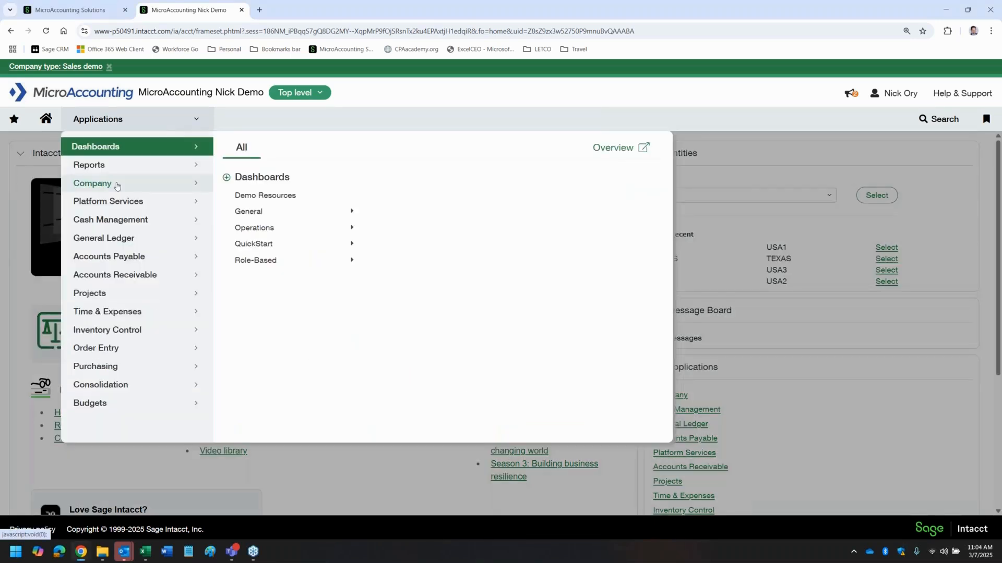
left_click(117, 186)
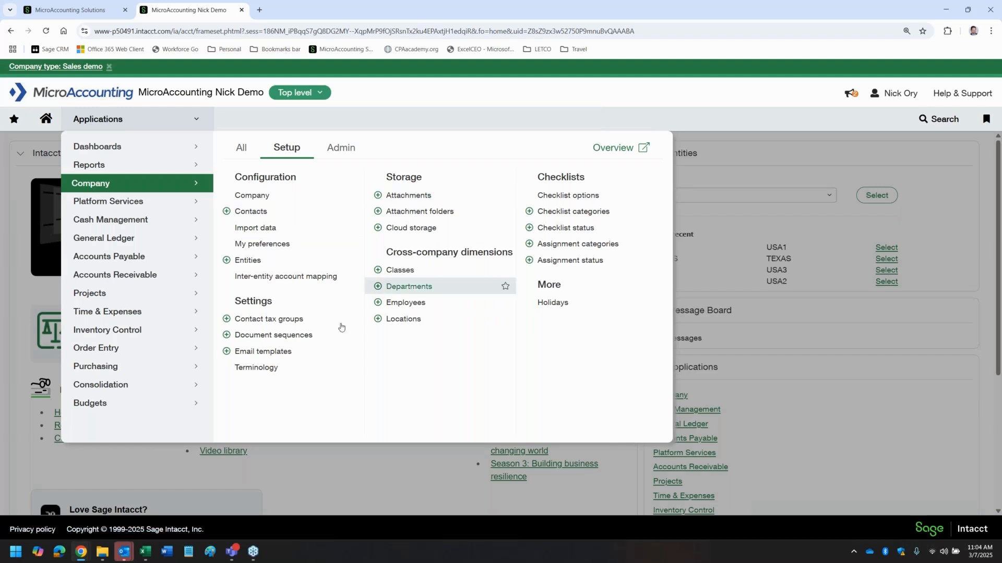
left_click(287, 337)
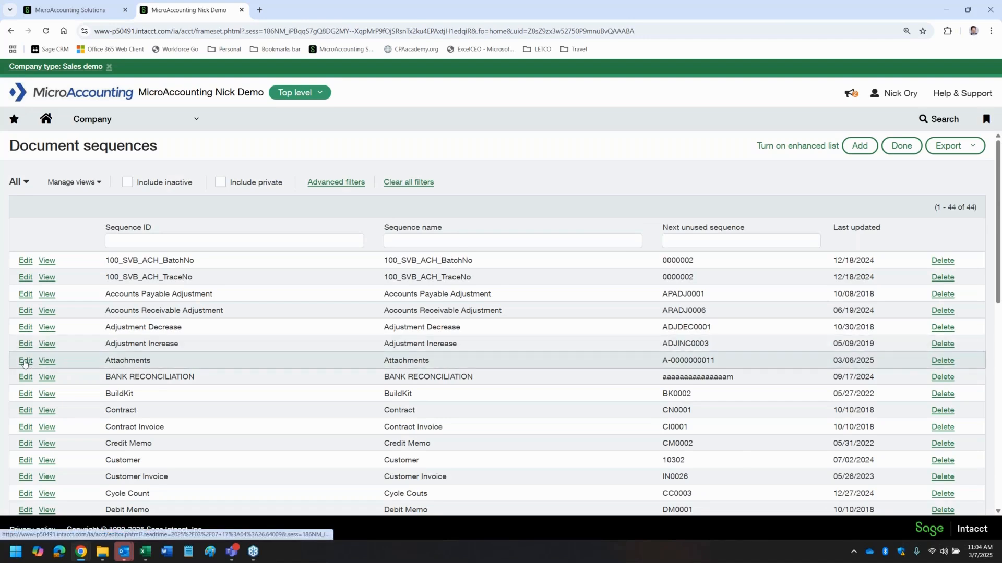
left_click(24, 364)
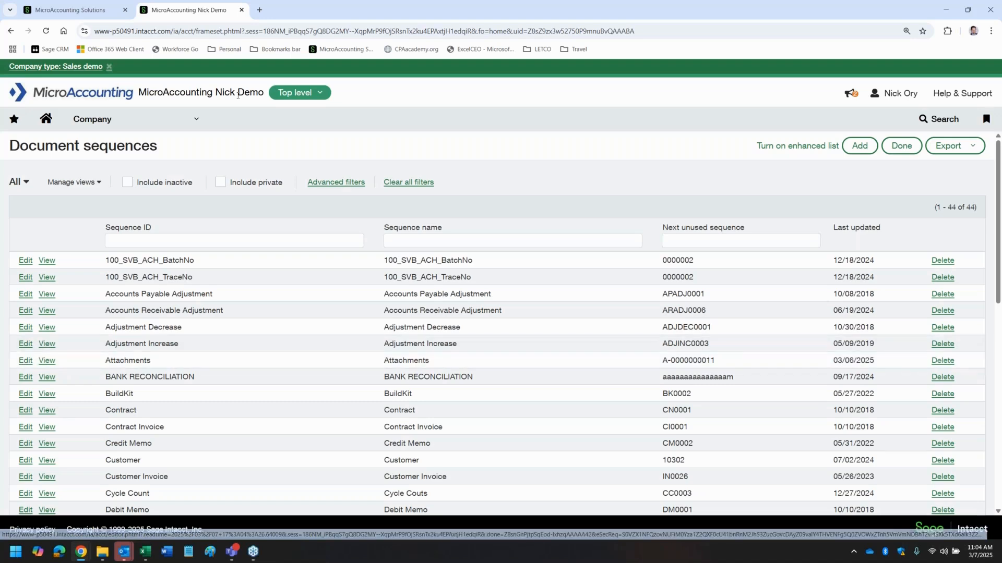
left_click(131, 118)
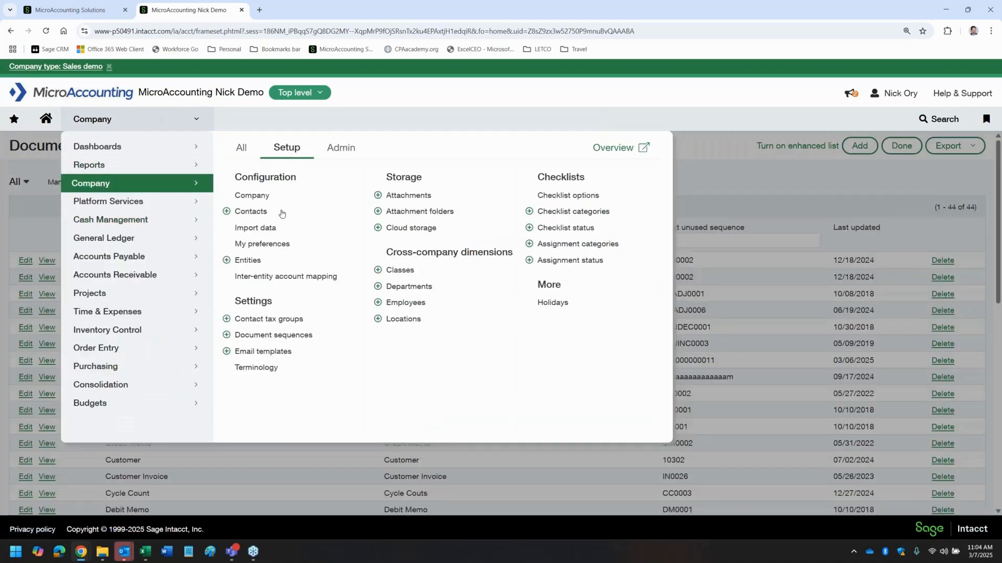
left_click(816, 186)
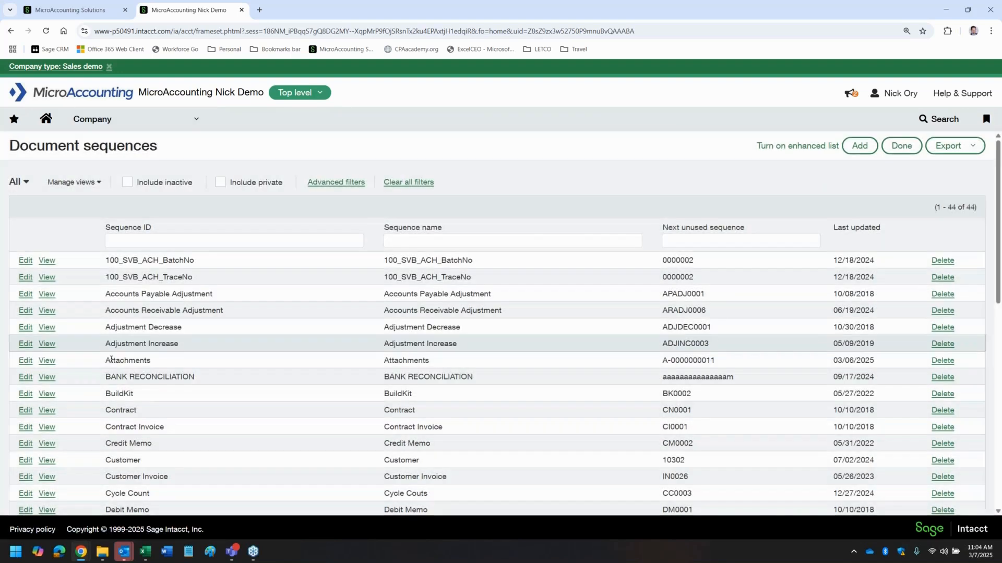
left_click(22, 364)
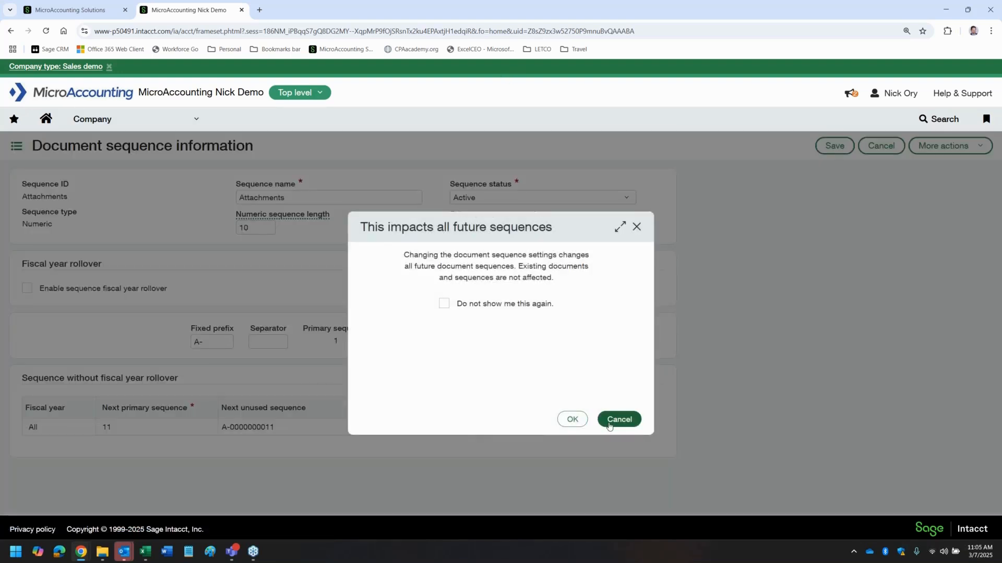
left_click(609, 425)
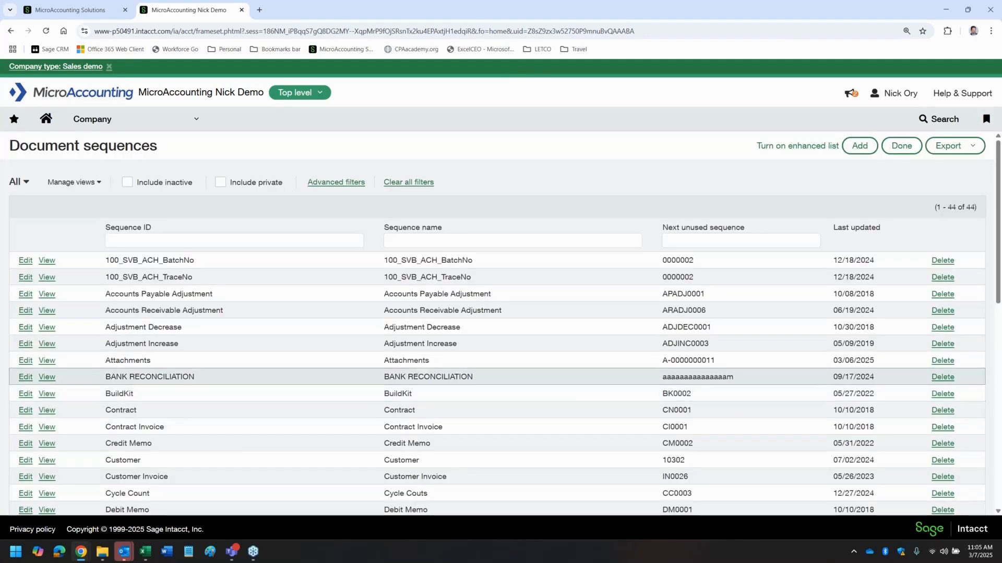
Step: Examine the Attachments document sequence's prefix, primary sequence, next unused sequence and maximum, and leave it without saving
left_click(26, 361)
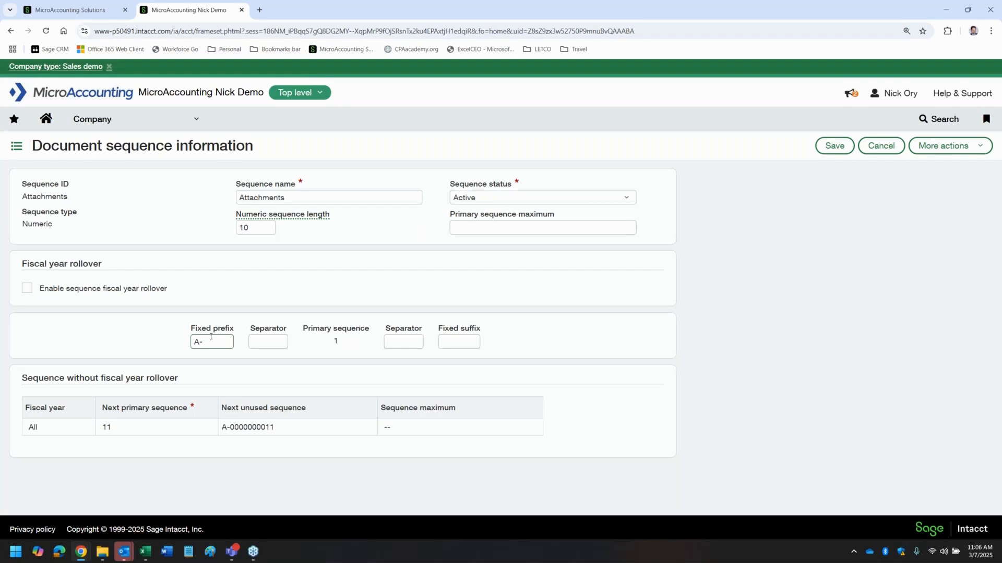
double_click(335, 341)
left_click(509, 334)
double_click(272, 427)
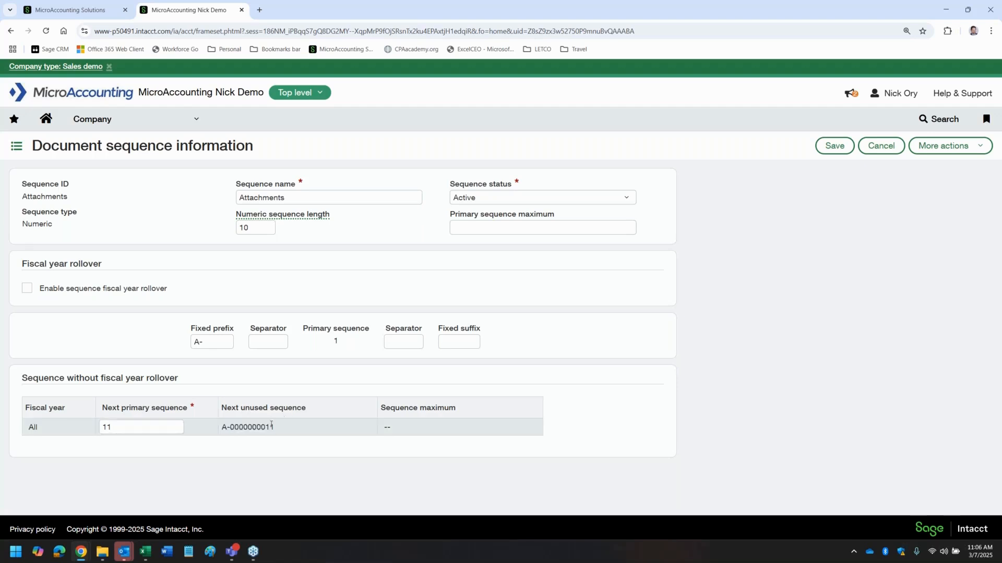
left_click_drag(221, 427, 280, 423)
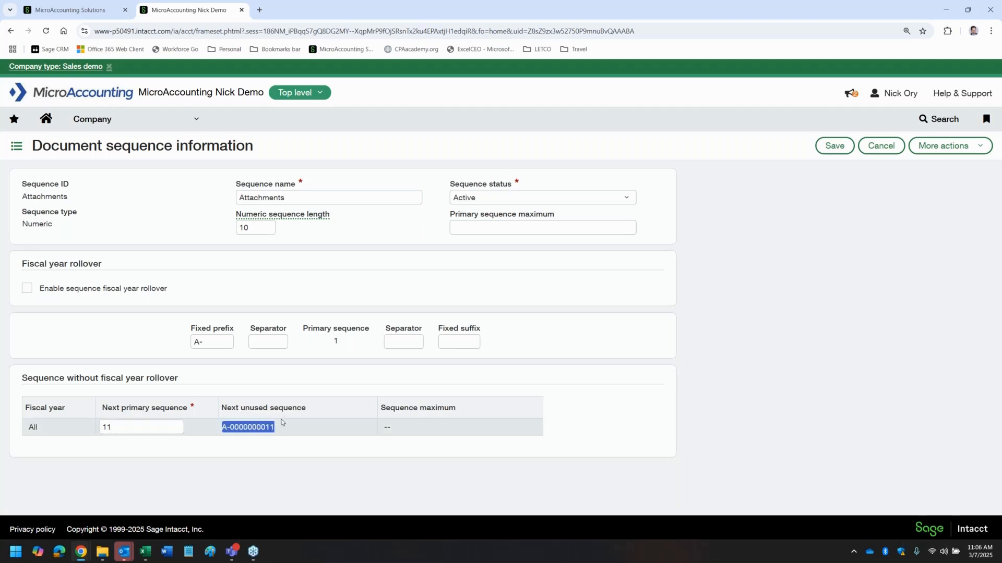
left_click(571, 438)
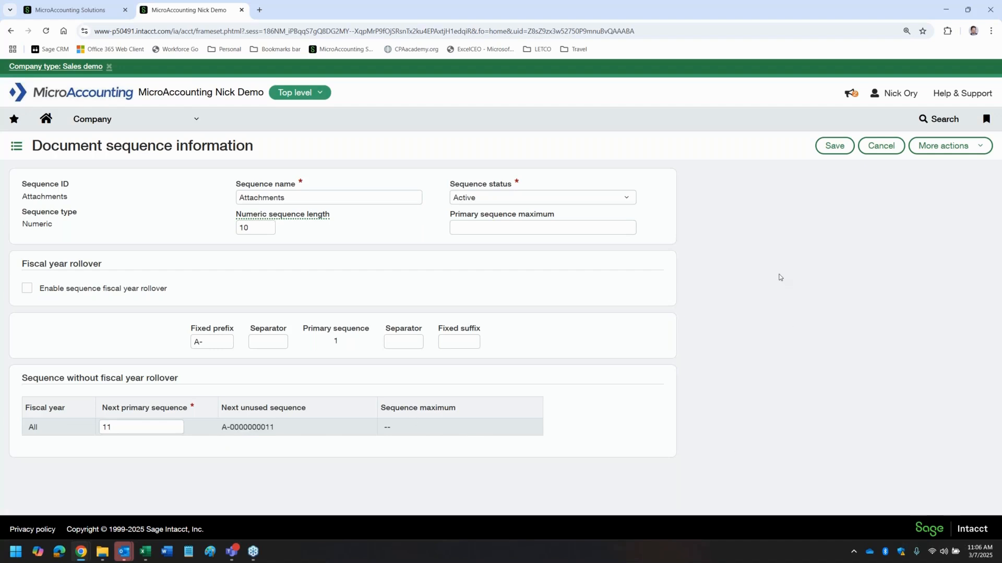
left_click(525, 227)
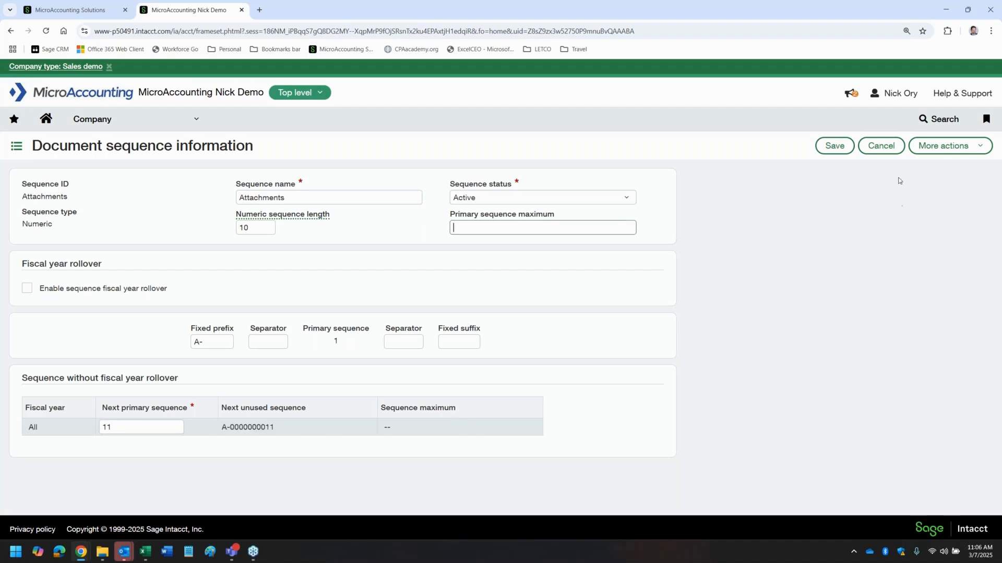
left_click(881, 146)
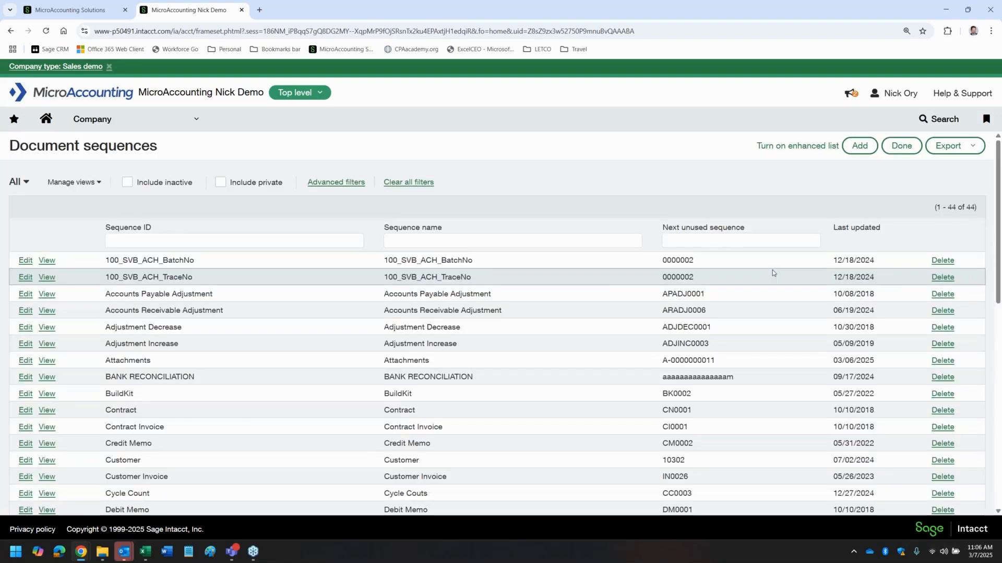
Step: Edit the company information to use Attachments as the attachment sequence type, and save it
left_click(180, 126)
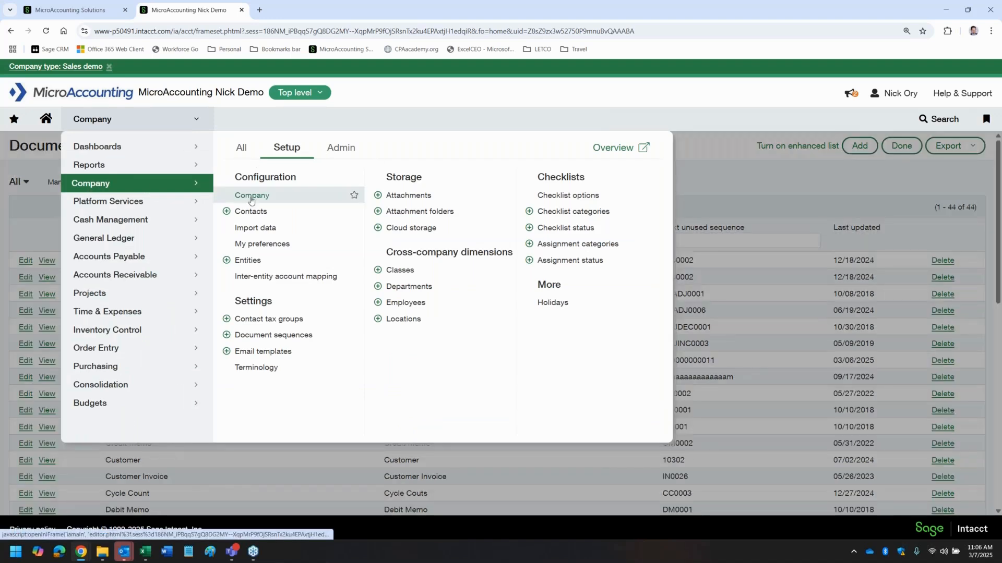
left_click(251, 196)
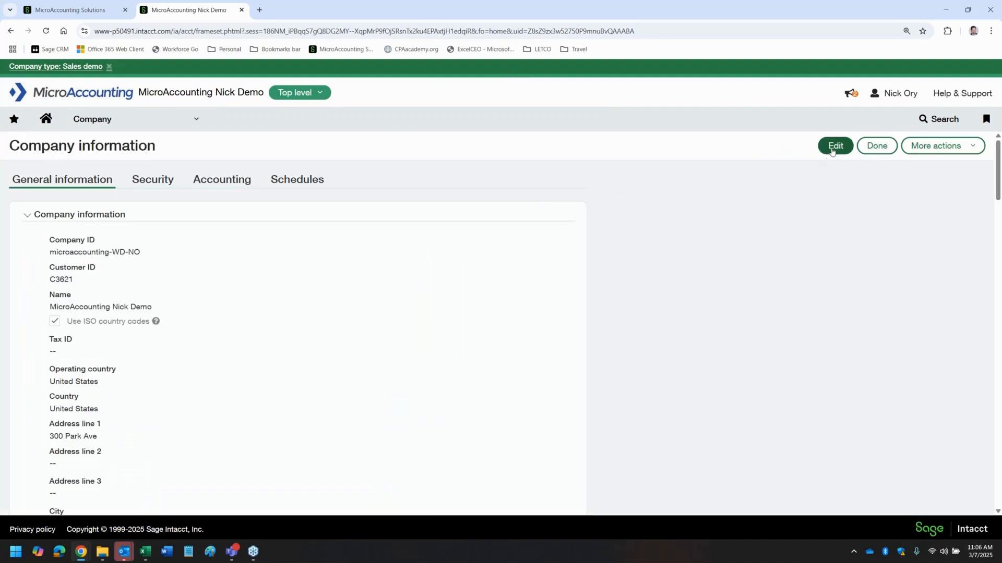
left_click(831, 150)
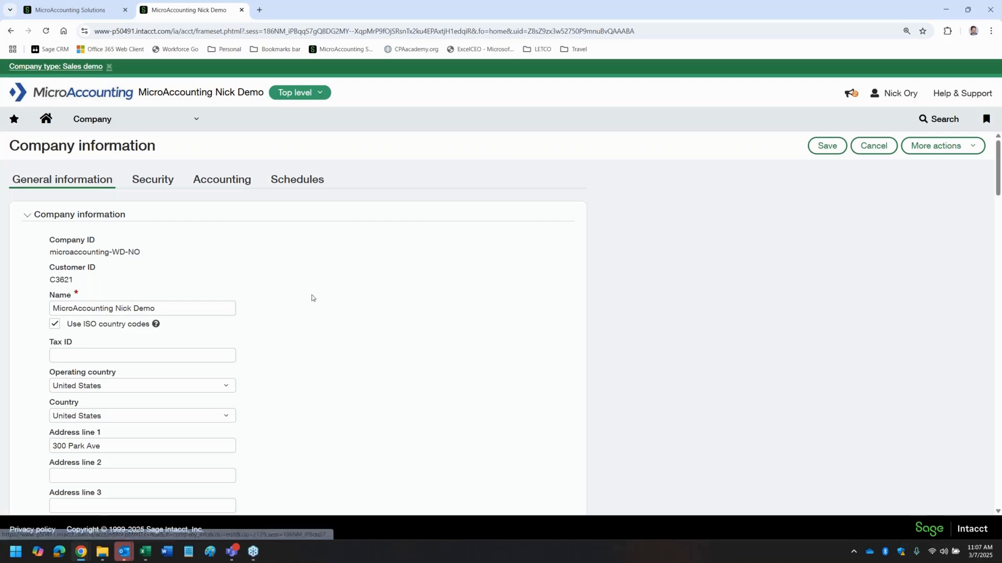
scroll(338, 330, "down", 15)
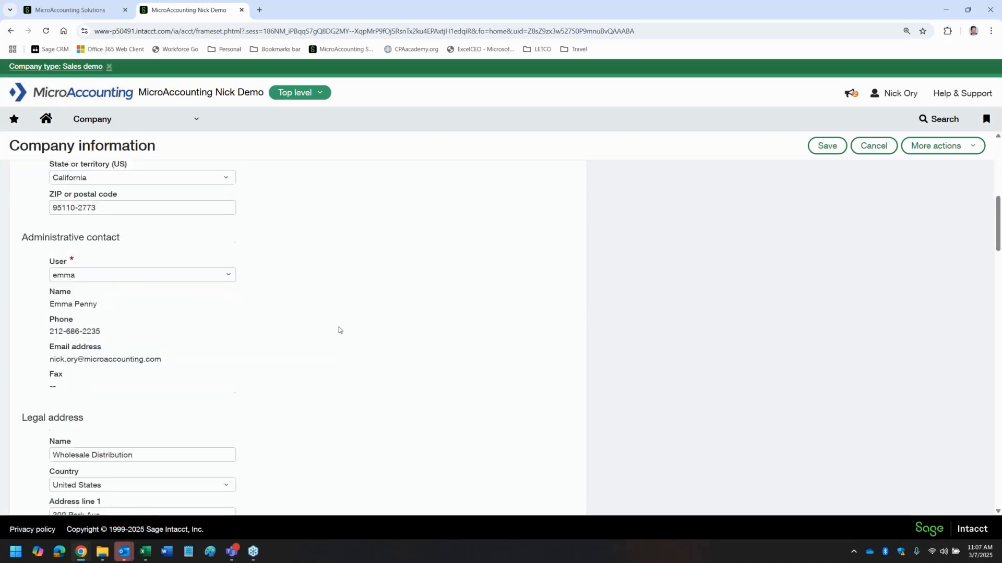
scroll(338, 329, "down", 8)
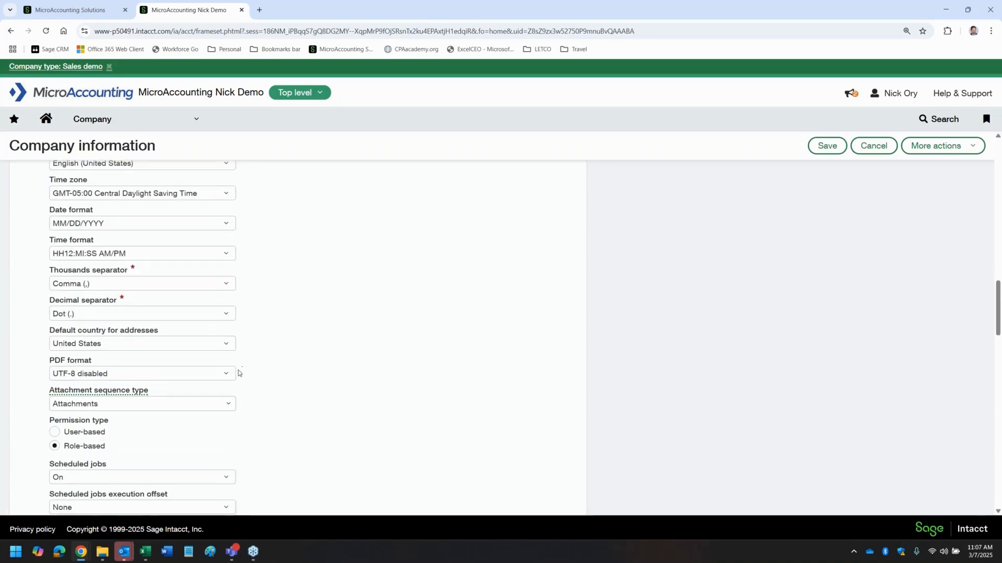
left_click(230, 409)
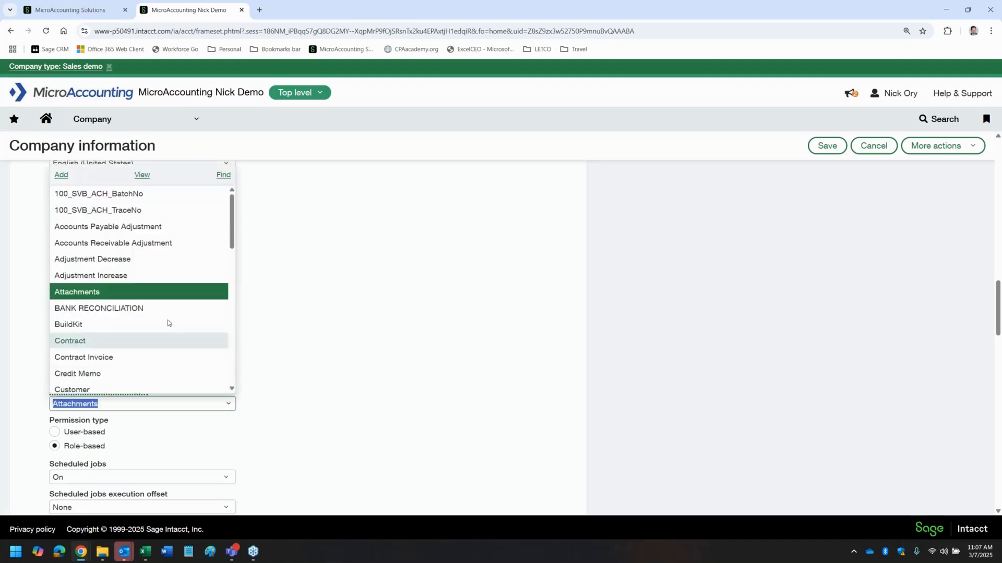
left_click(89, 293)
left_click(484, 358)
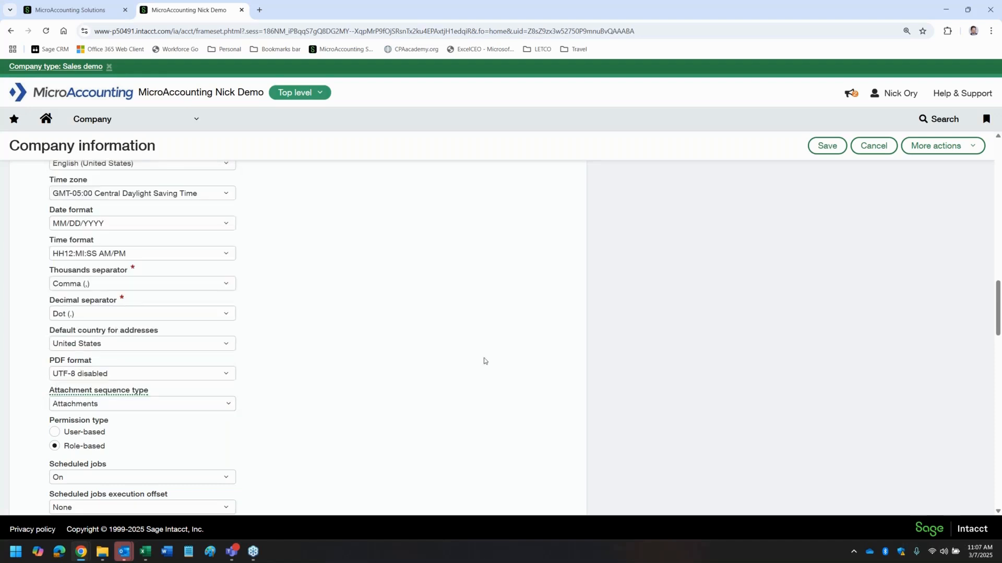
left_click(826, 148)
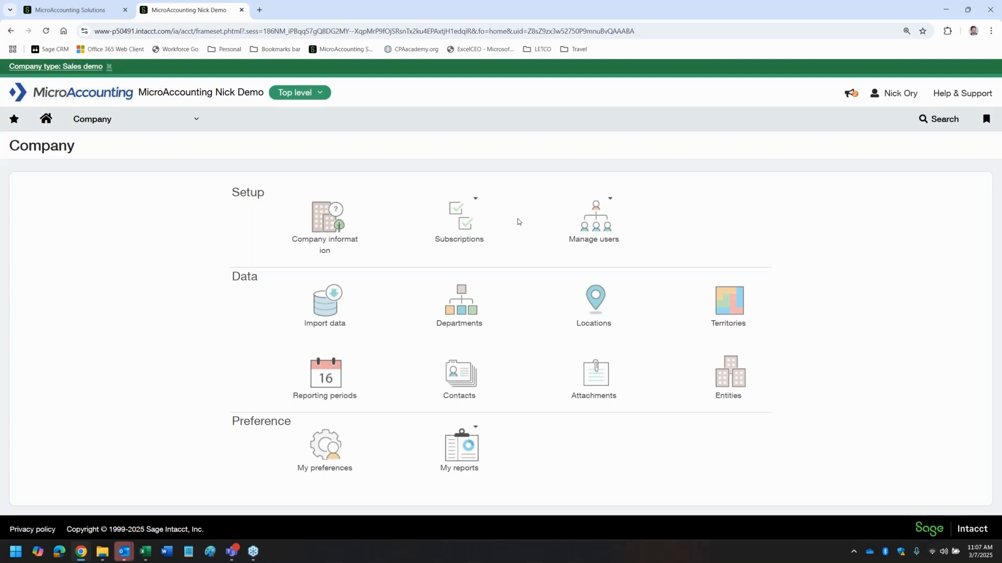
Step: Open the Accounts Payable vendor Massachusetts Department of Revenue for editing and show its additional information
left_click(192, 128)
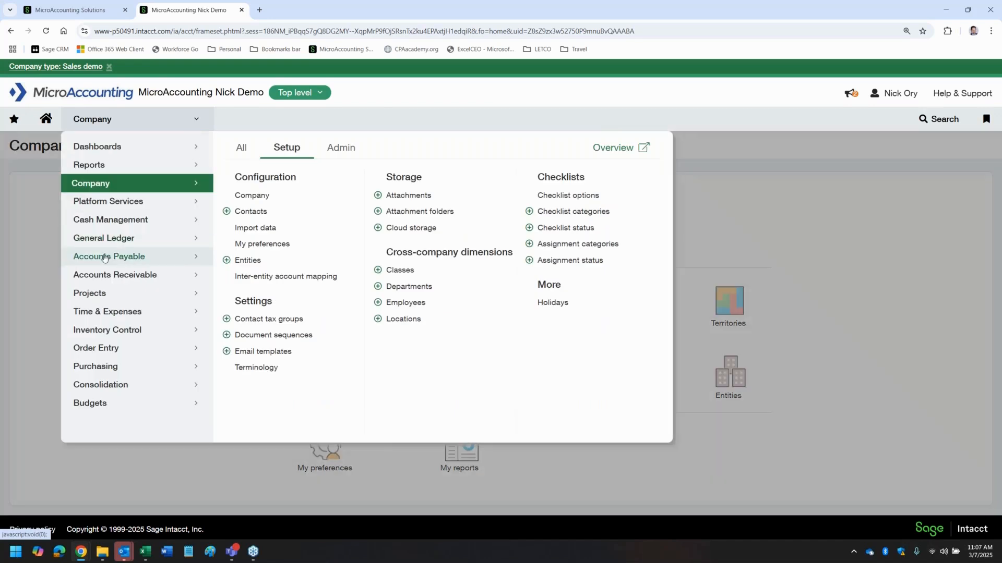
left_click(200, 256)
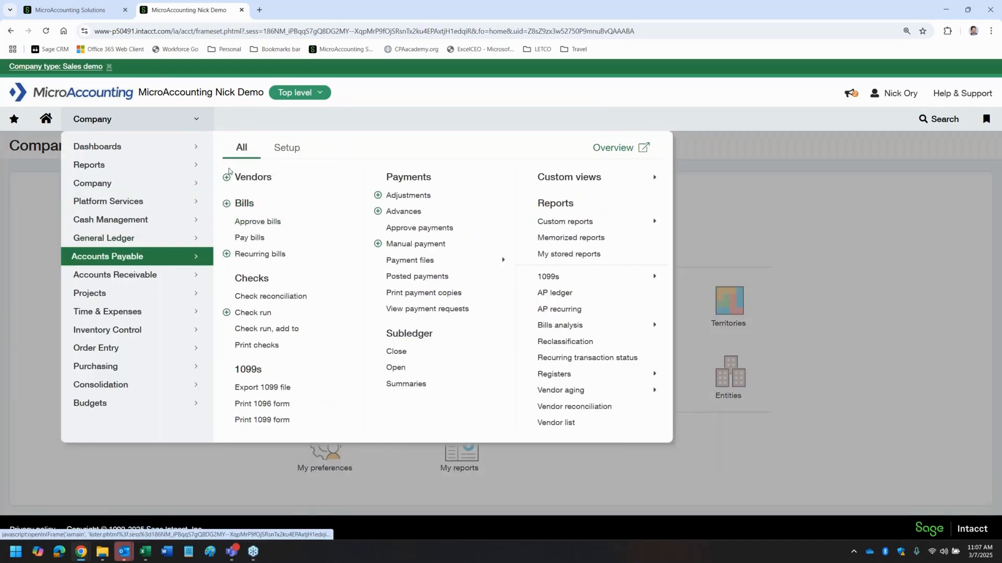
left_click(253, 177)
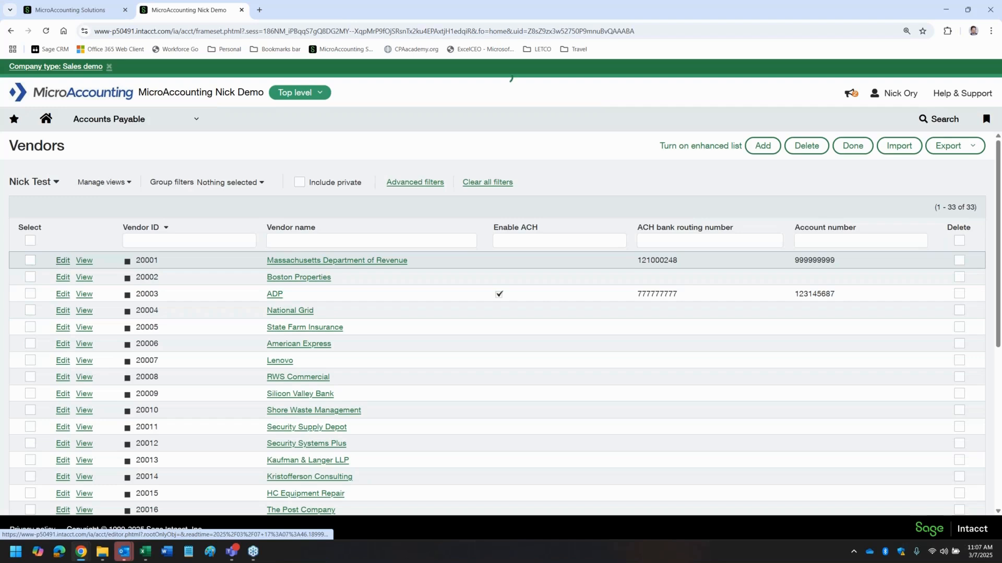
left_click(61, 262)
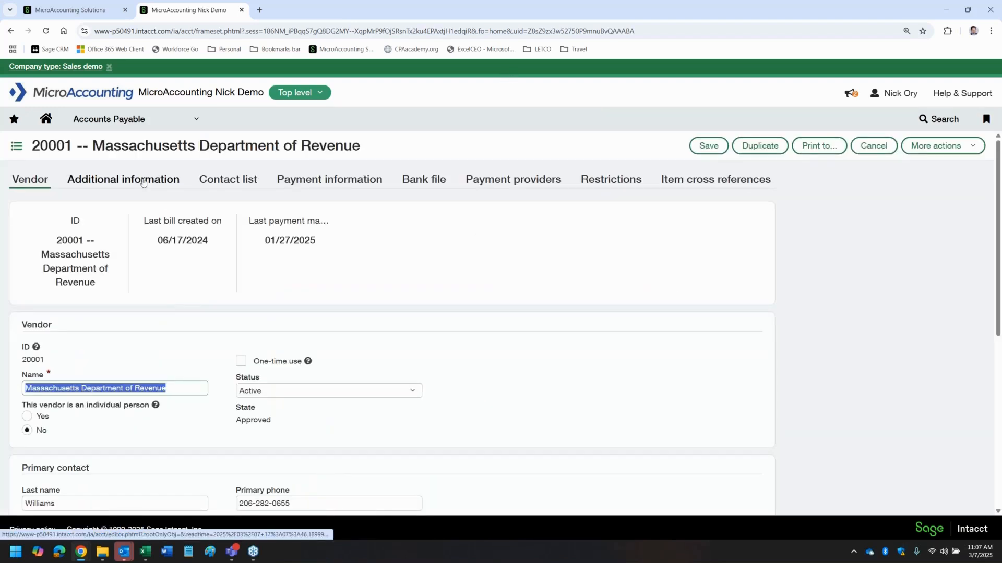
left_click(143, 182)
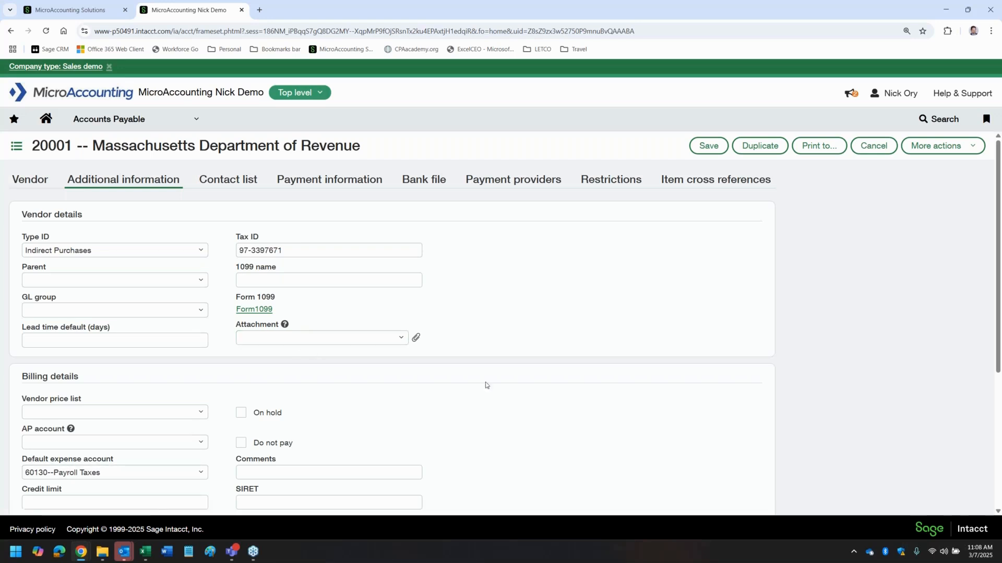
Step: Attach the file DEMO INVOICE.pdf to the vendor in its attachment field
left_click(401, 338)
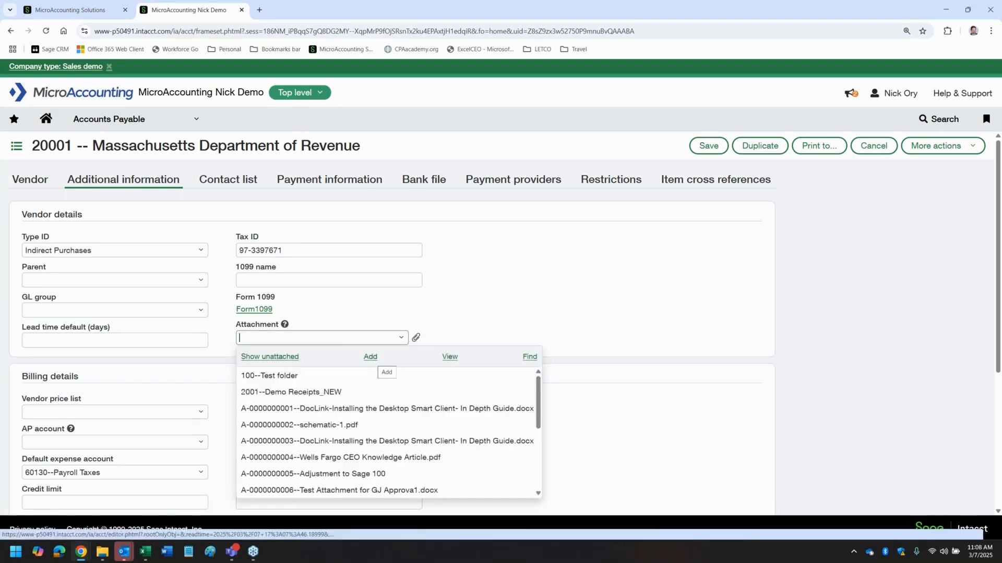
left_click(490, 292)
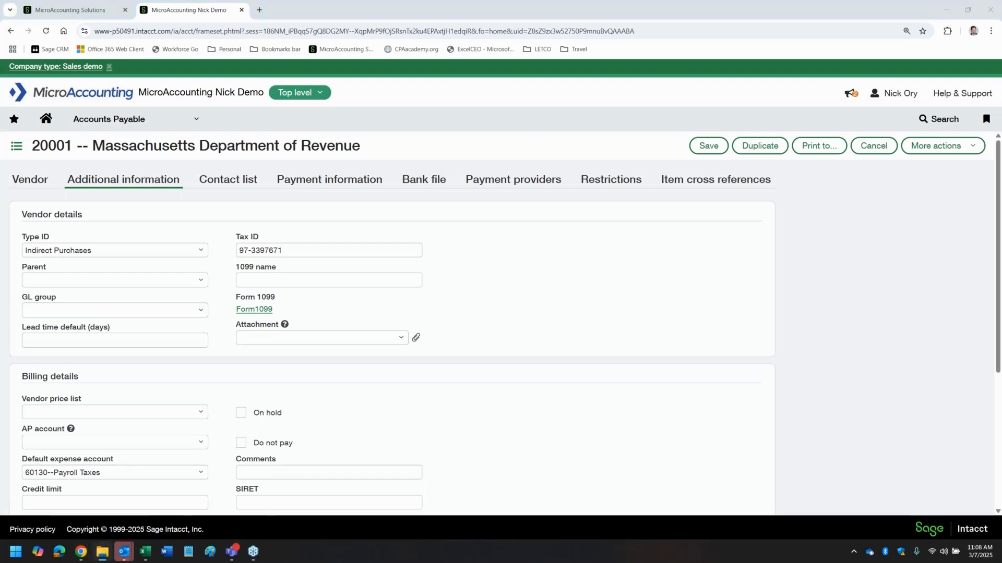
left_click_drag(0, 105, 0, 78)
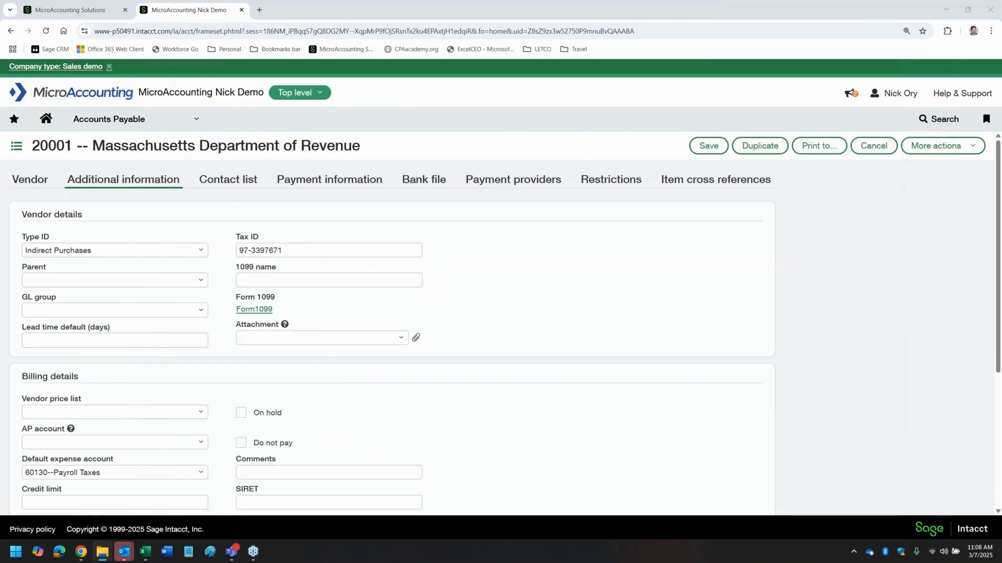
left_click_drag(0, 292, 321, 344)
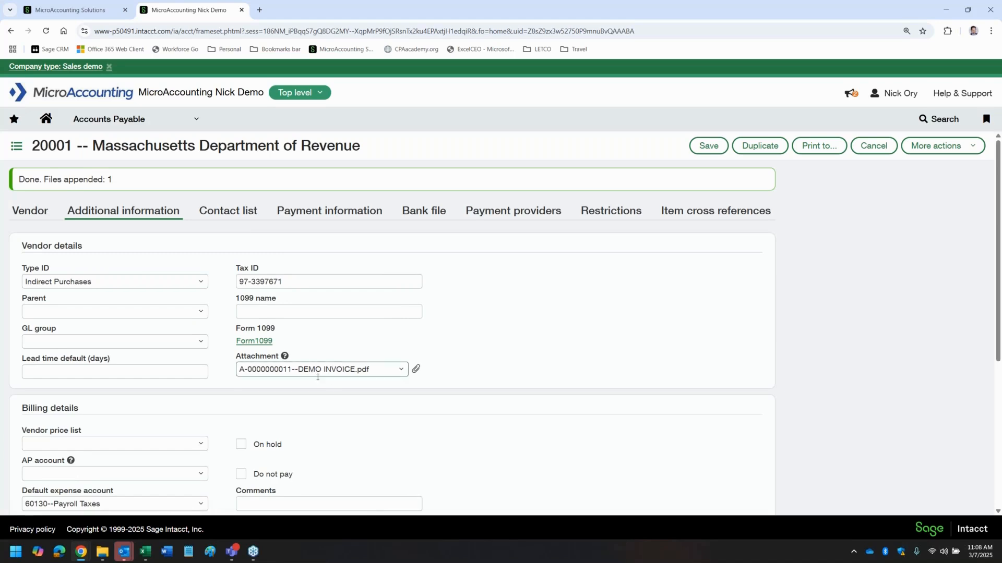
Step: Preview the attached DEMO INVOICE.pdf, look through the invoice and close the preview
left_click(416, 370)
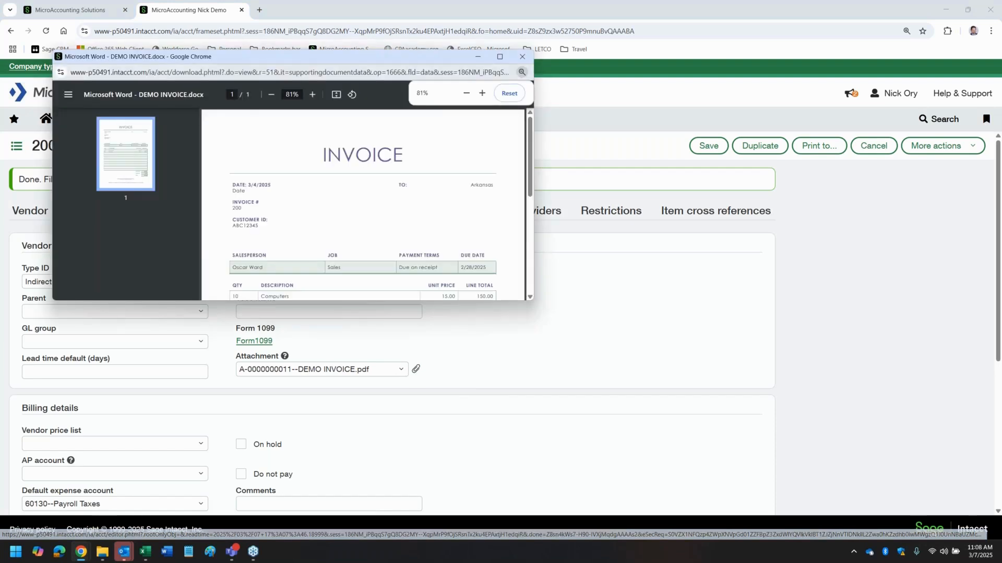
scroll(346, 165, "down", 3)
scroll(346, 165, "down", 2)
scroll(345, 166, "up", 5)
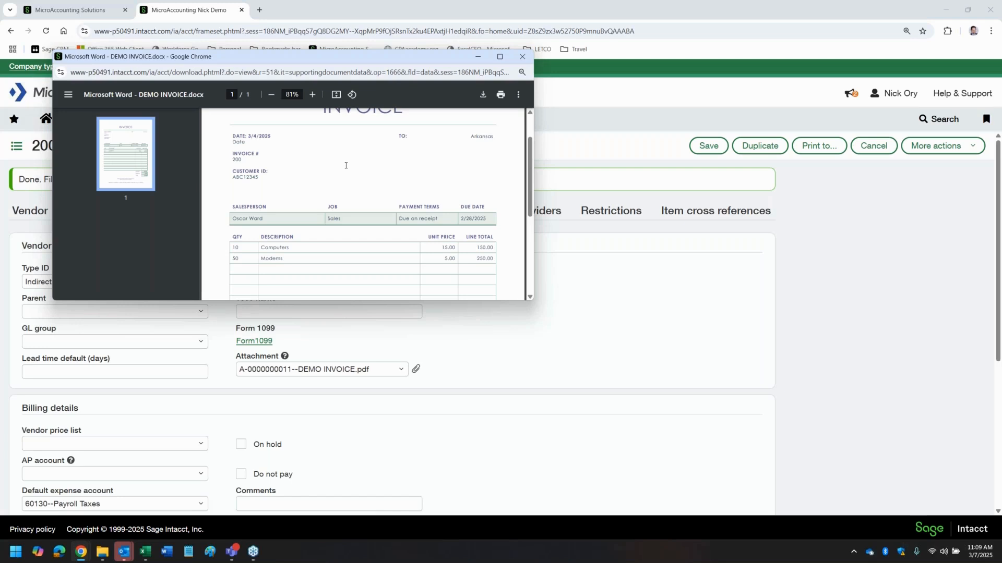
left_click(521, 62)
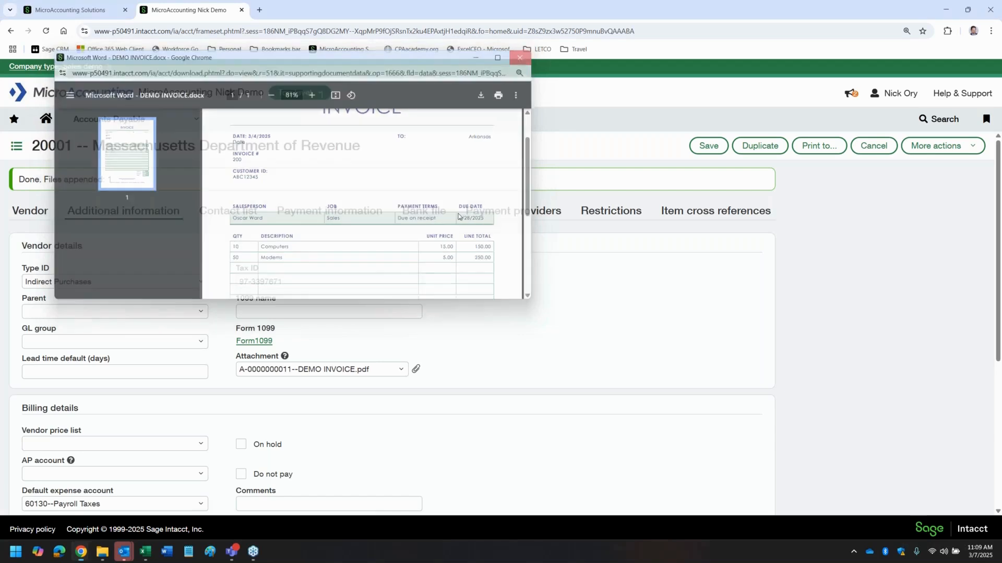
Step: View the attachment record of DEMO INVOICE.pdf from the vendor's attachment field and examine its ID
left_click(401, 369)
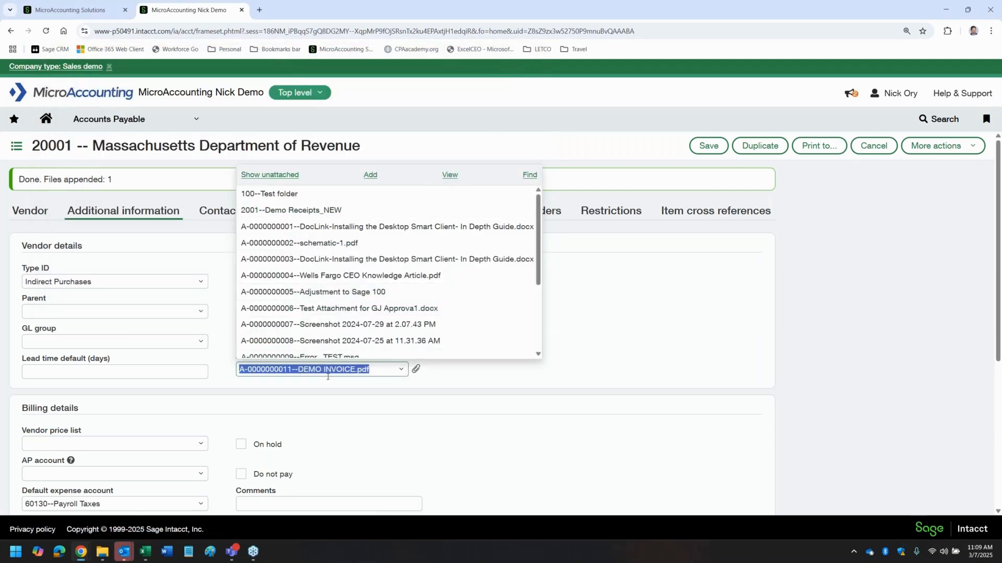
left_click(452, 175)
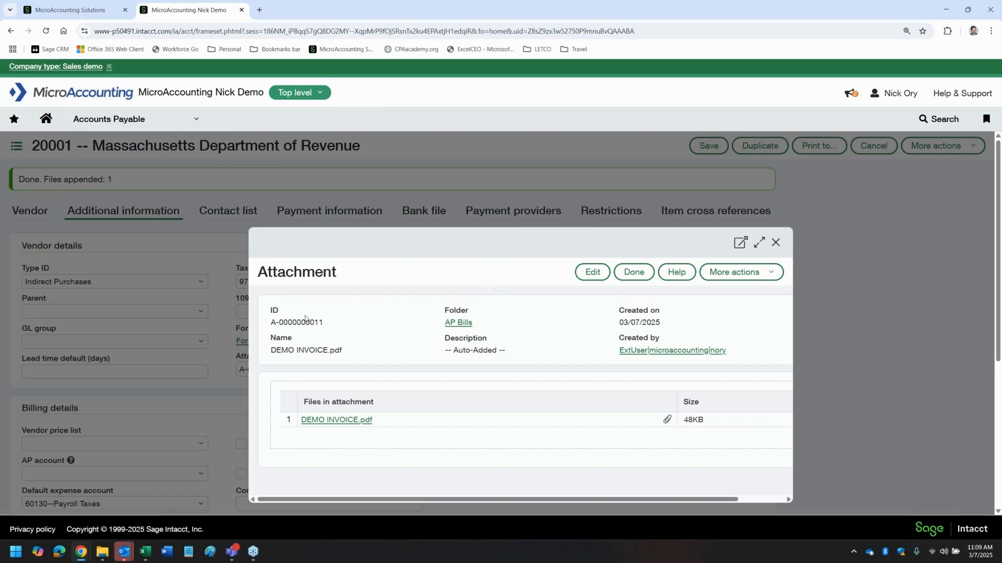
left_click_drag(271, 326, 332, 323)
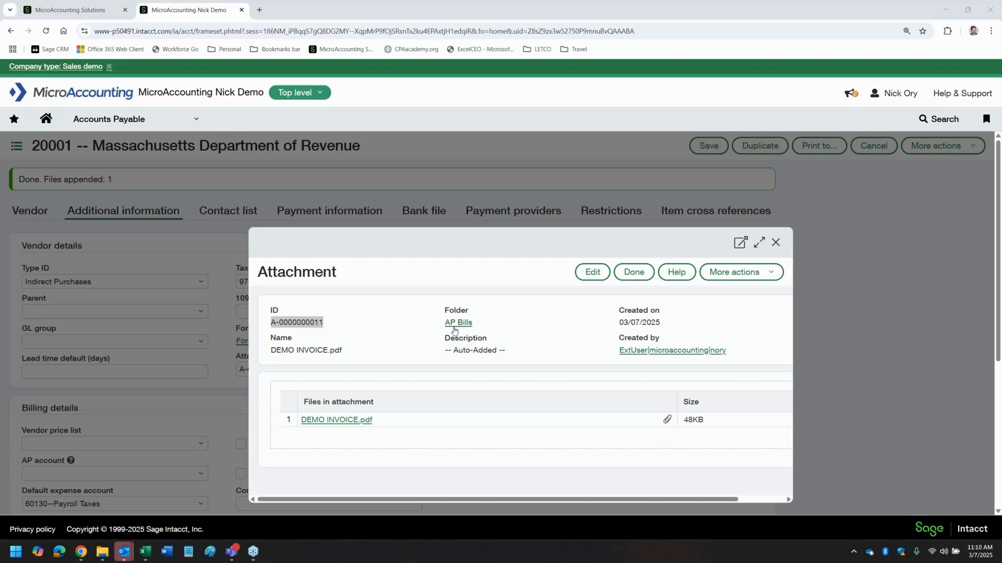
Step: Try moving the DEMO INVOICE.pdf attachment to the Source Documents folder, look over its description and file list, and discard the edit
left_click(593, 272)
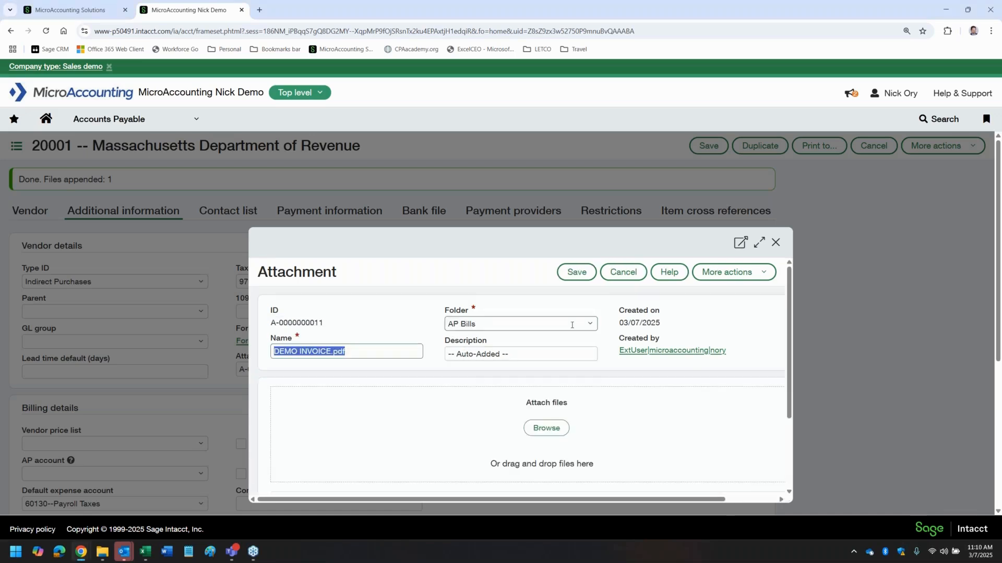
left_click(590, 324)
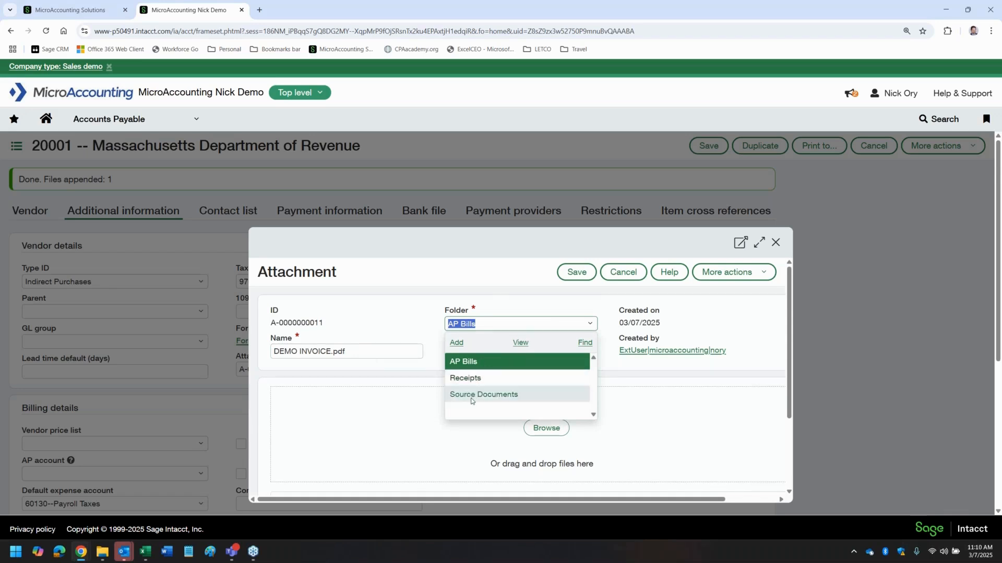
left_click(471, 396)
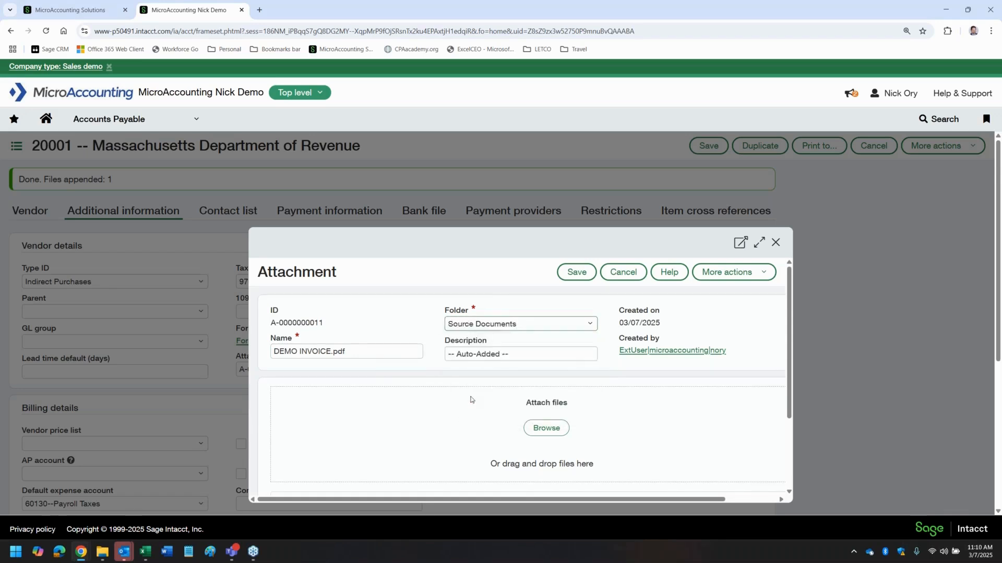
left_click(447, 350)
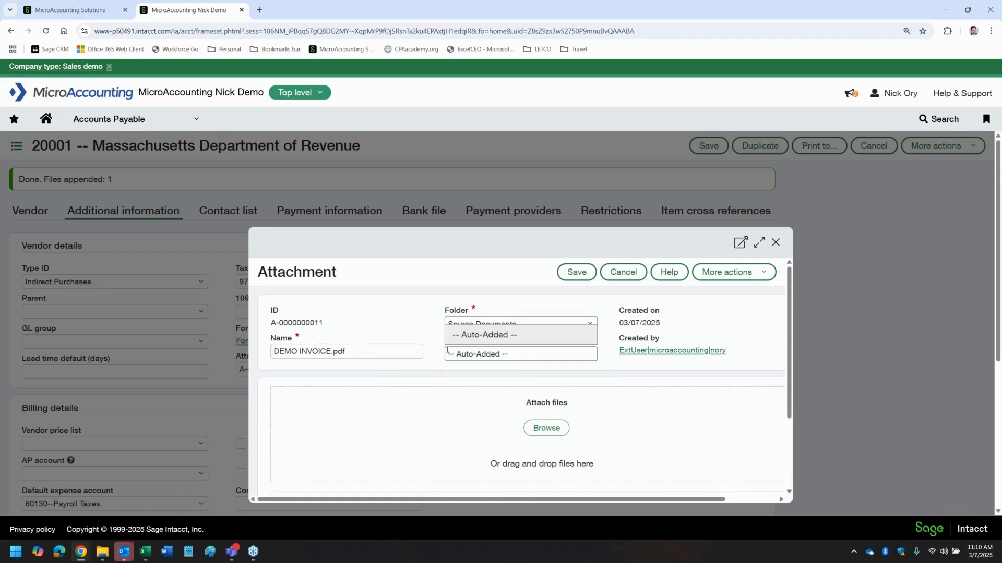
scroll(411, 329, "down", 2)
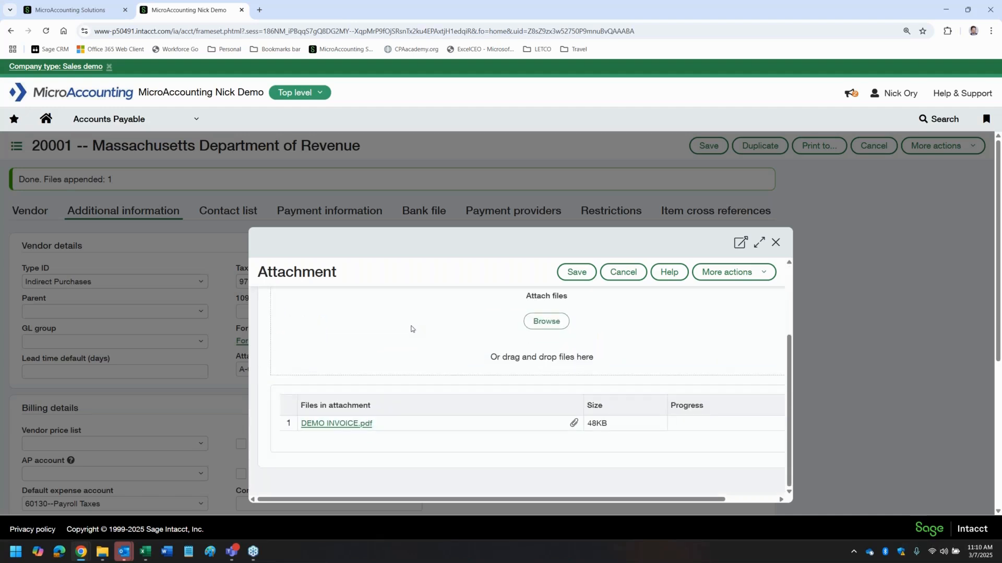
scroll(411, 328, "up", 2)
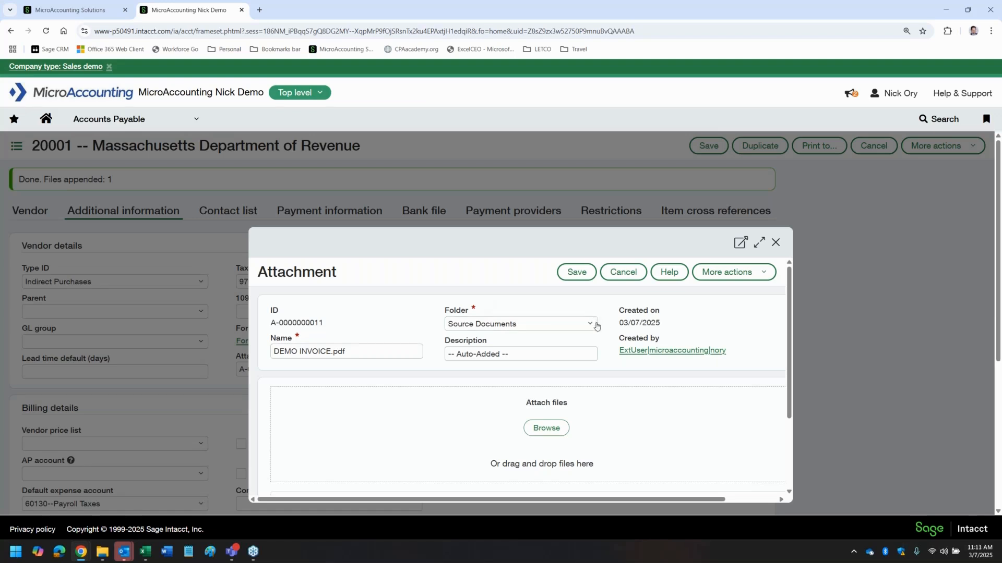
scroll(330, 427, "down", 2)
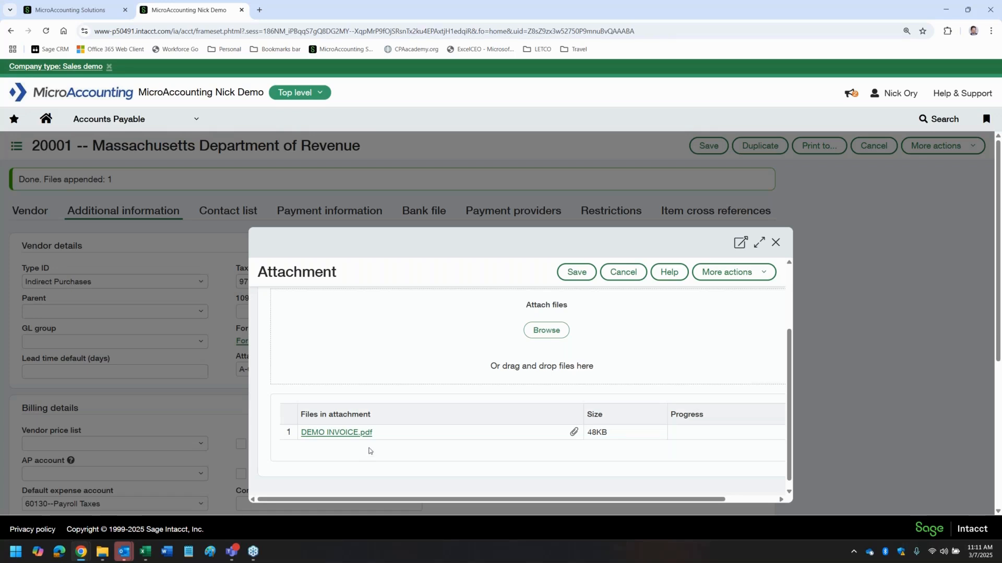
scroll(369, 450, "up", 2)
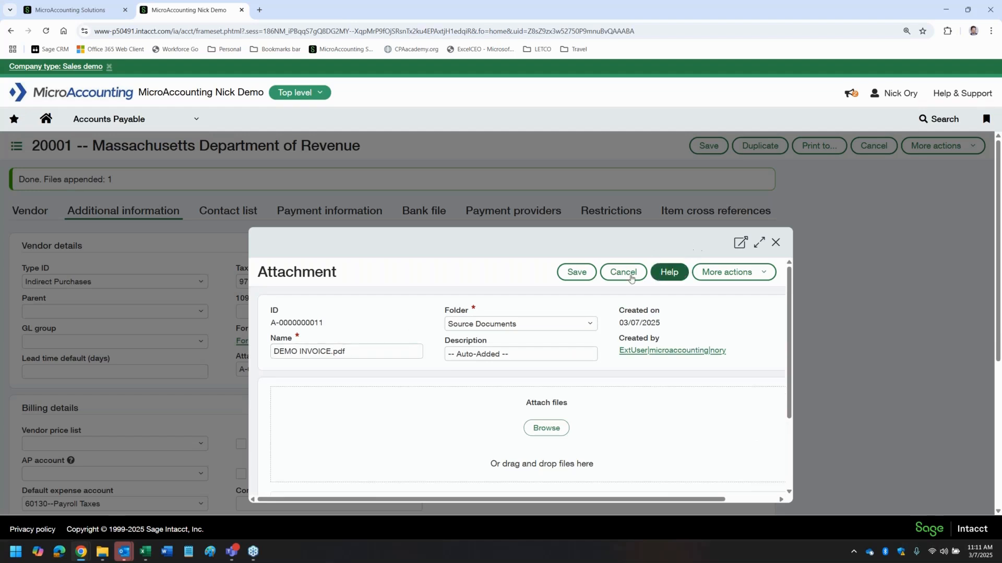
left_click(626, 273)
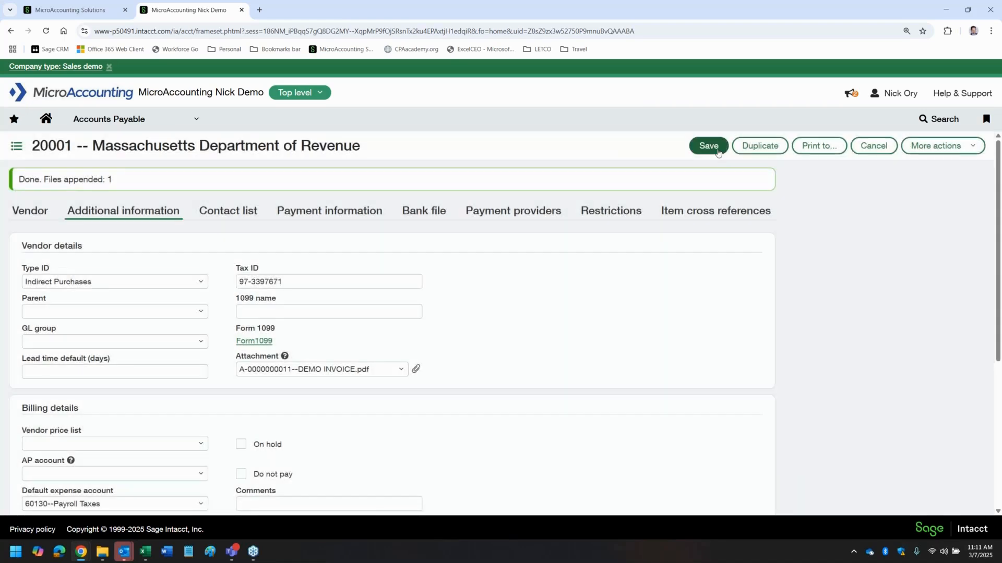
Step: Save the vendor record and open the Accounts Payable bills list
left_click(717, 152)
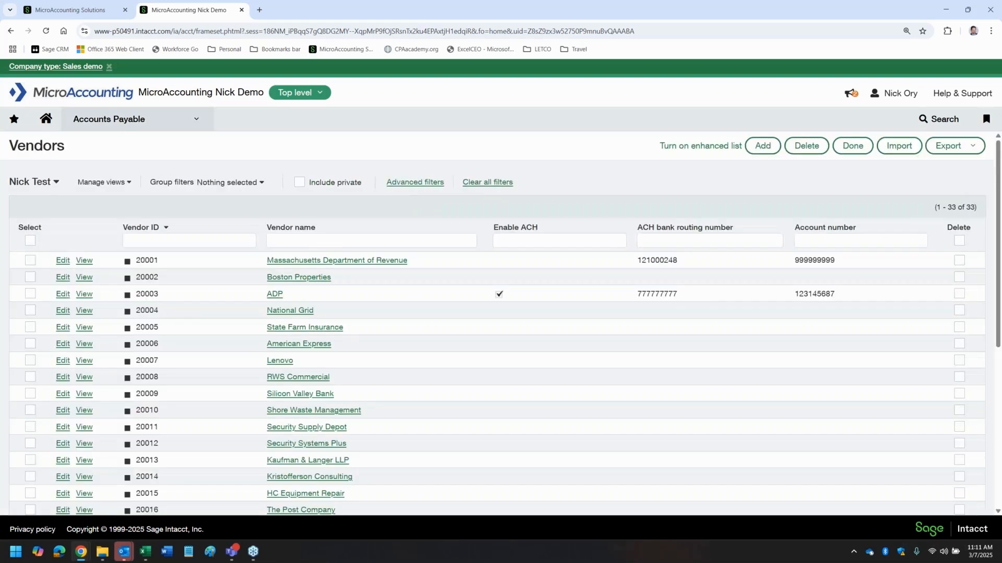
left_click(160, 124)
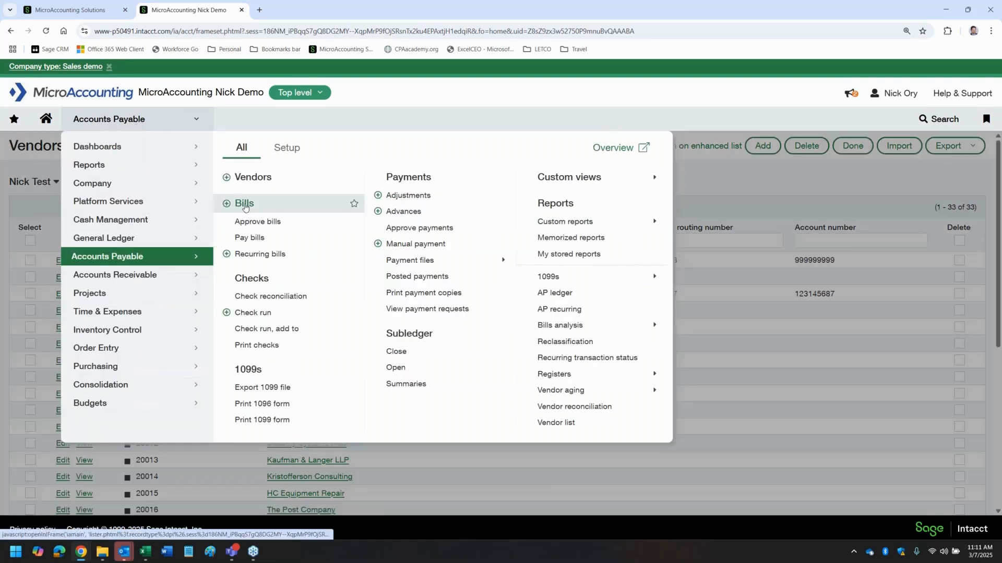
left_click(245, 204)
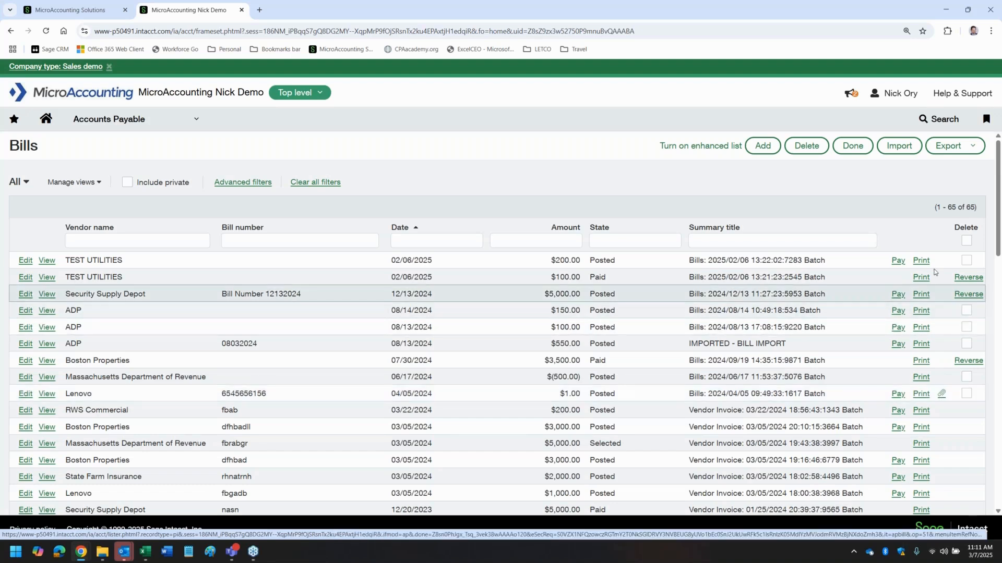
Step: View the attachment details of the Lenovo bill dated 04/05/2024, both from the bills list and from within the bill
left_click(940, 394)
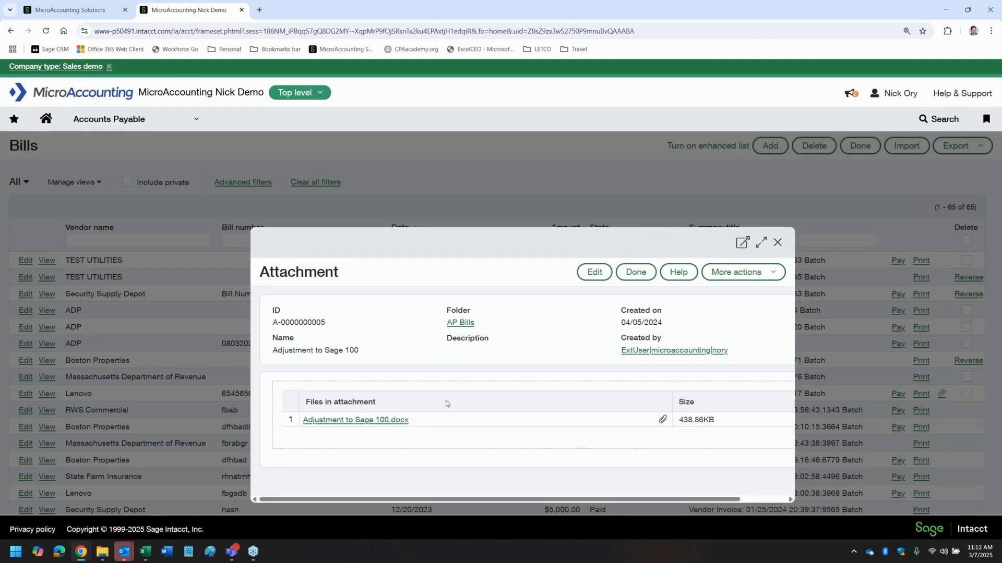
left_click(778, 243)
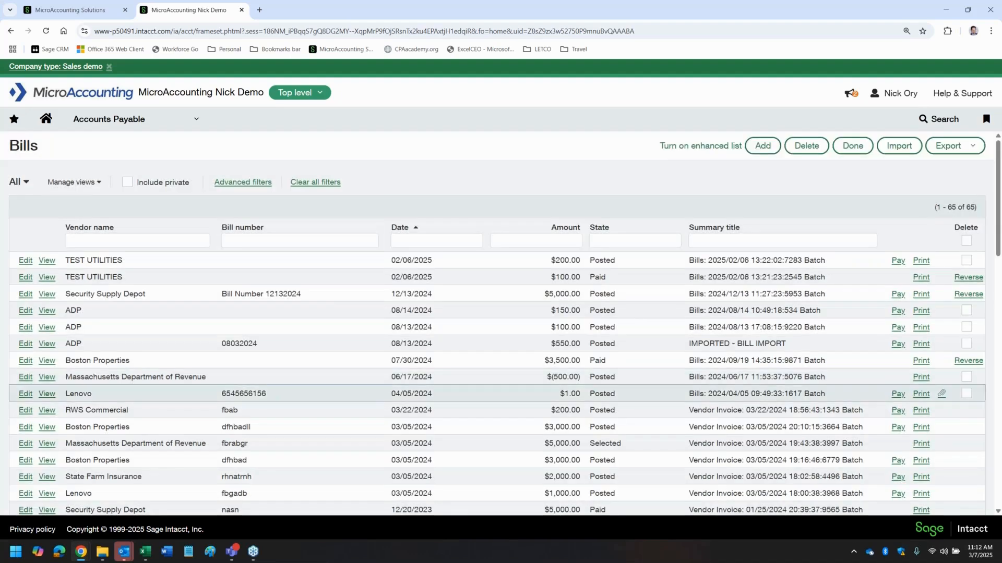
left_click(46, 394)
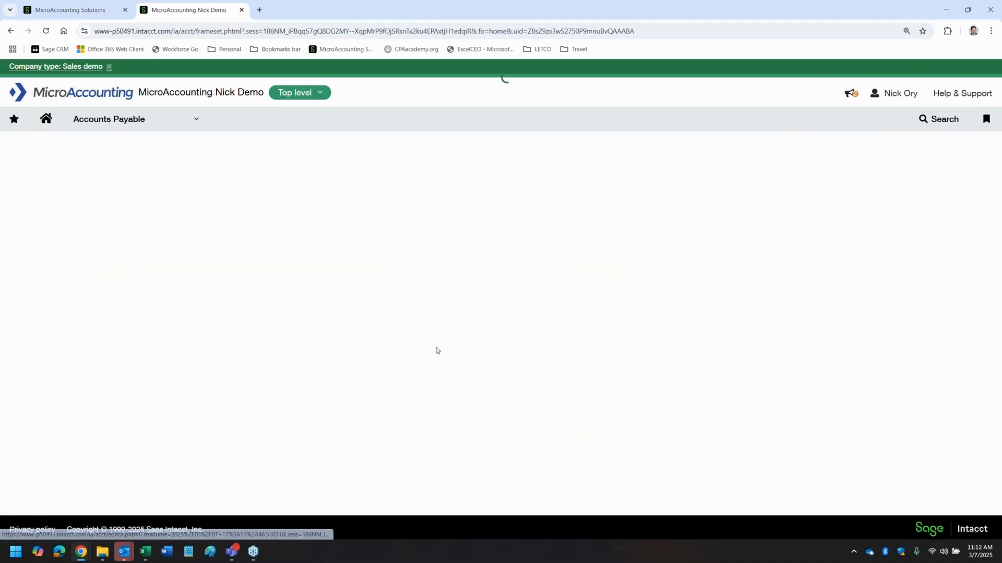
left_click(473, 481)
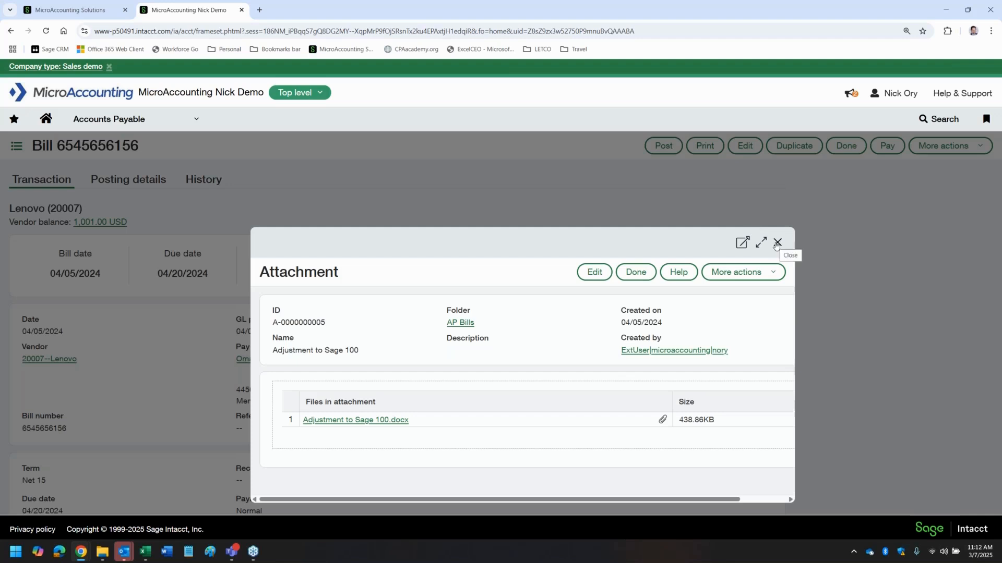
left_click(777, 243)
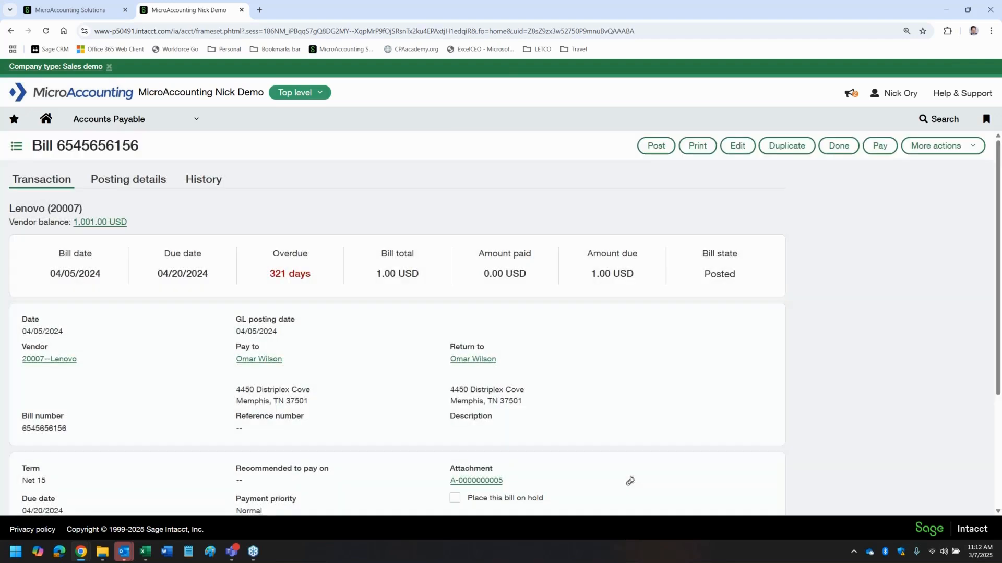
Step: Download the Lenovo bill's attached Word document, open it for viewing, and close the document and the blank download window
left_click(628, 480)
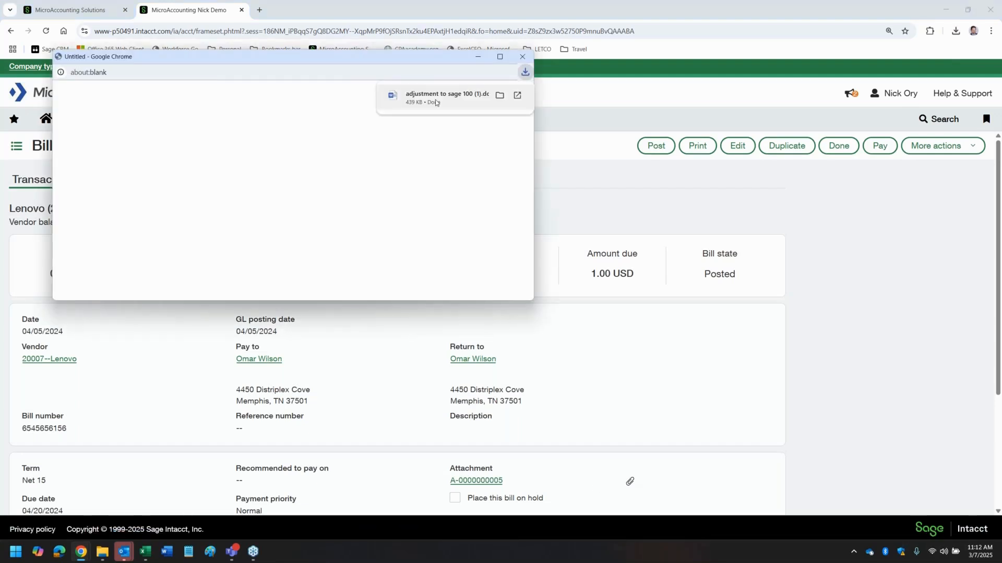
left_click(436, 100)
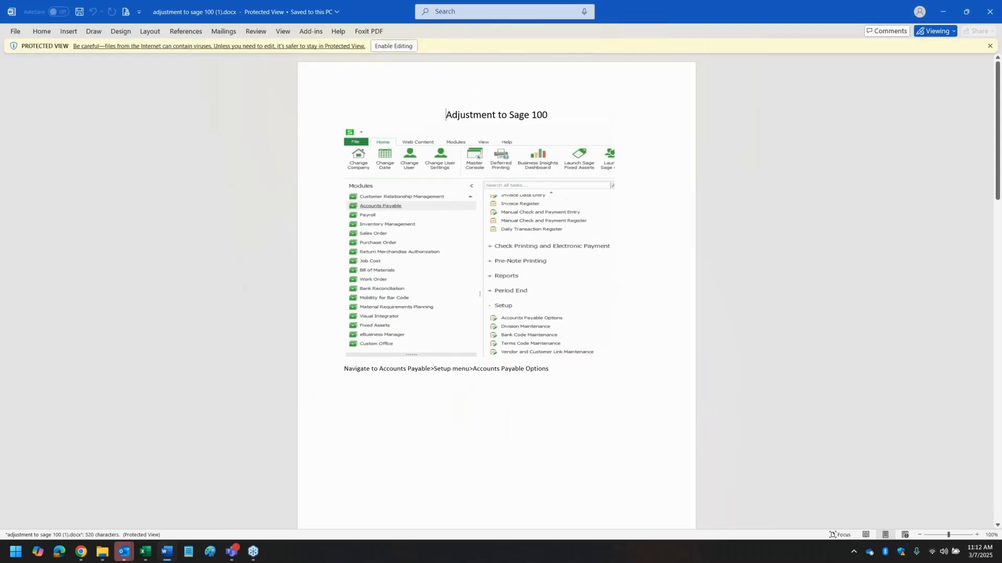
left_click(996, 9)
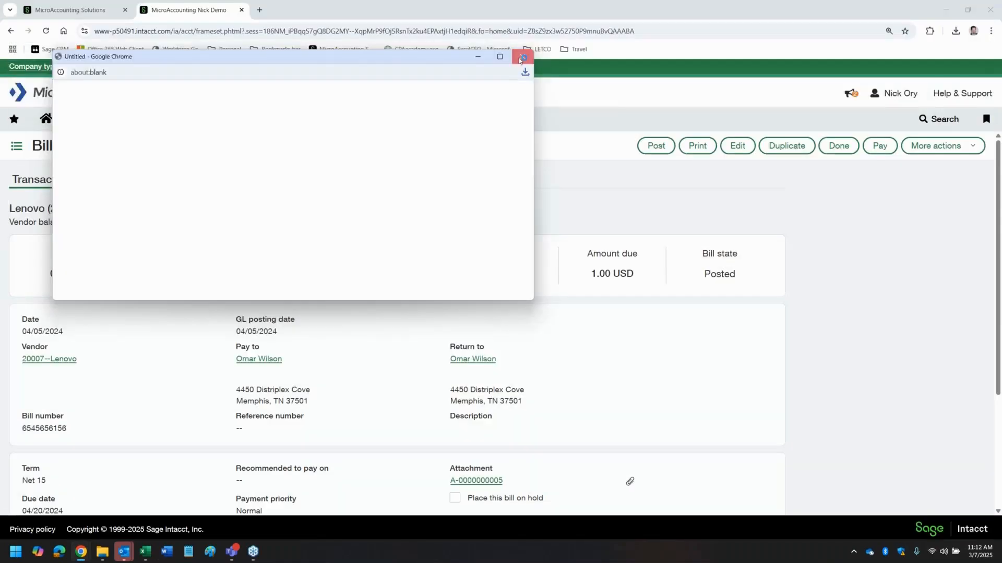
left_click(520, 60)
Step: Open the company's list of stored attachments and look through its entries
left_click(197, 120)
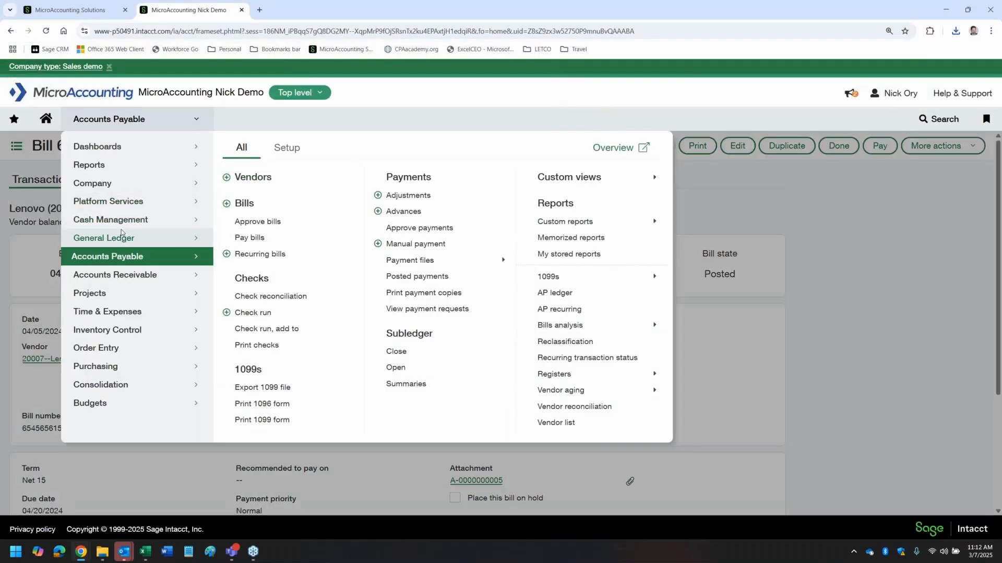
left_click(109, 241)
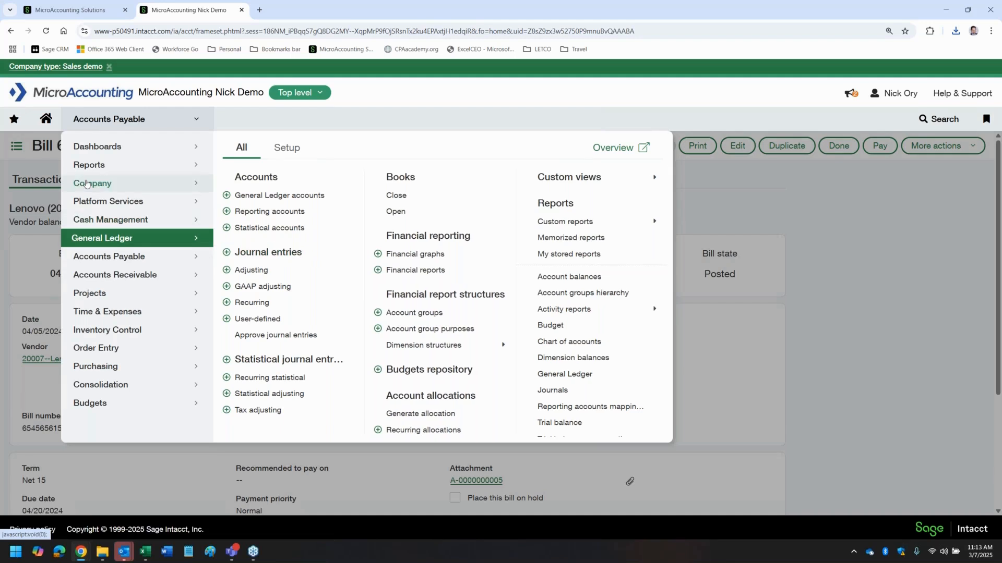
left_click(120, 183)
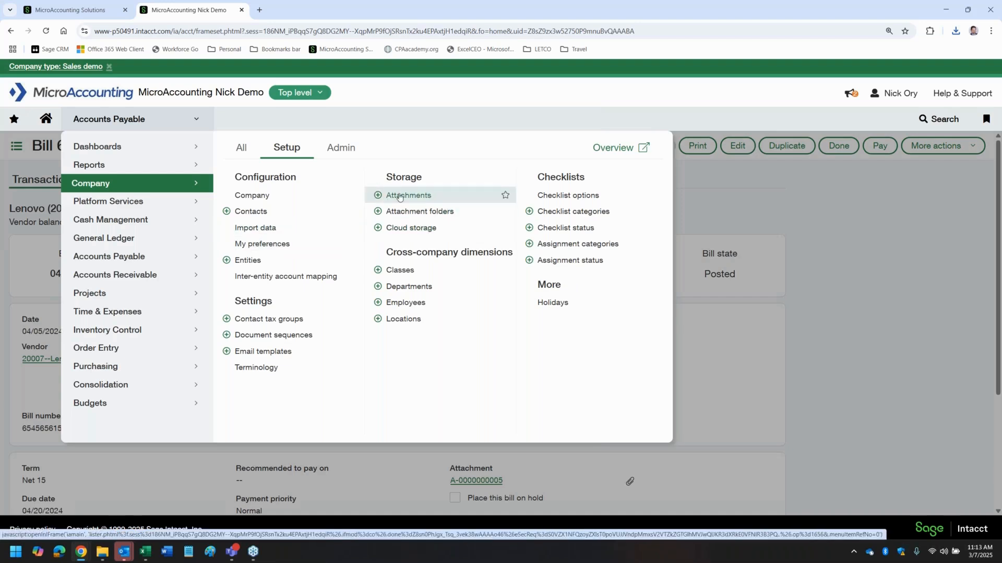
left_click(404, 197)
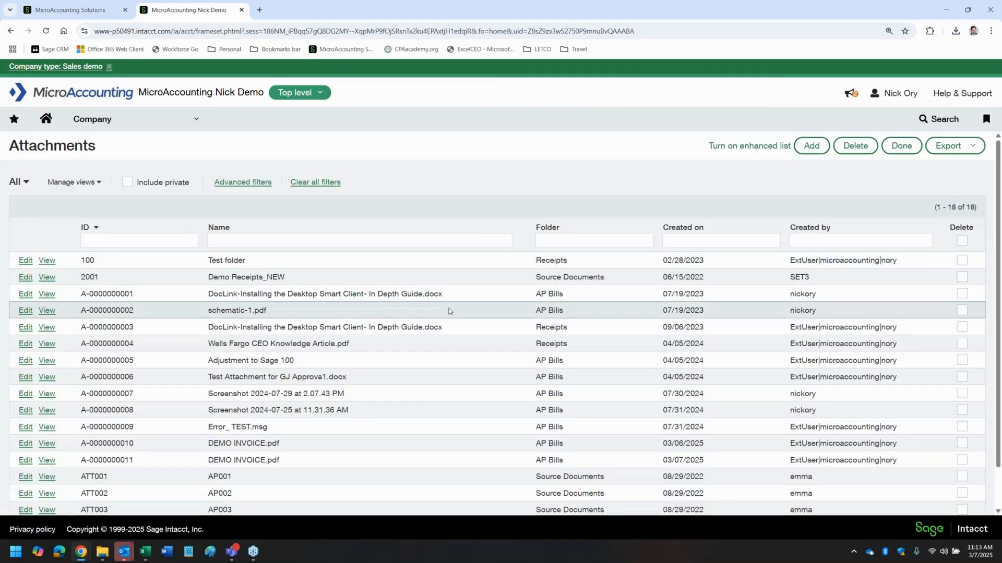
scroll(449, 312, "down", 1)
scroll(449, 312, "up", 1)
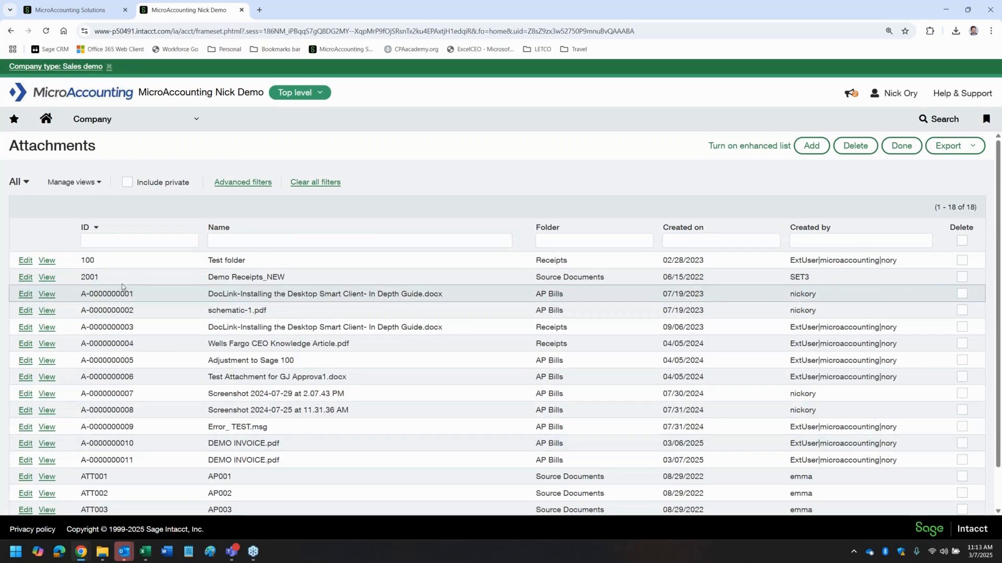
Step: Filter the attachments list by name using %INVOICE
left_click(245, 241)
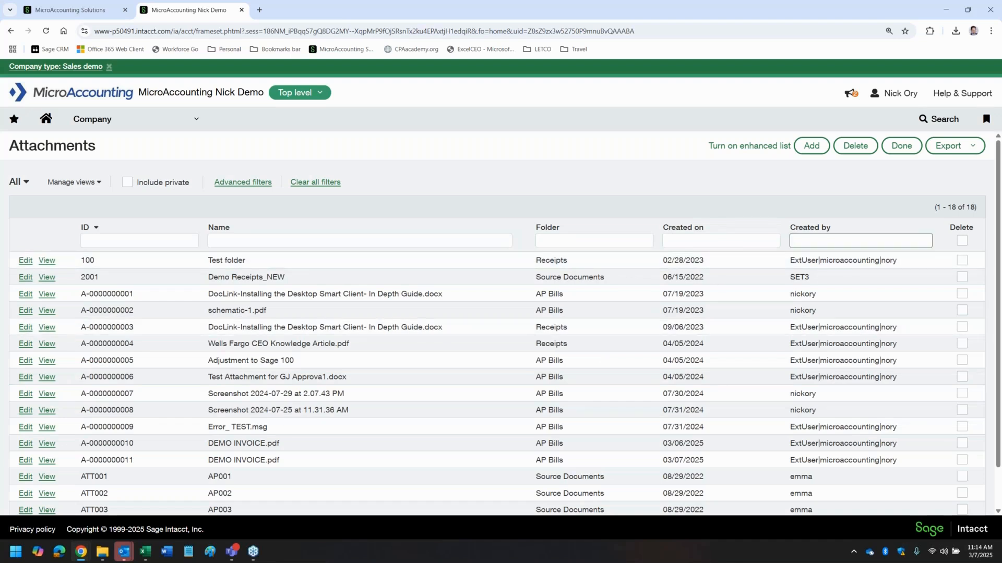
left_click(320, 242)
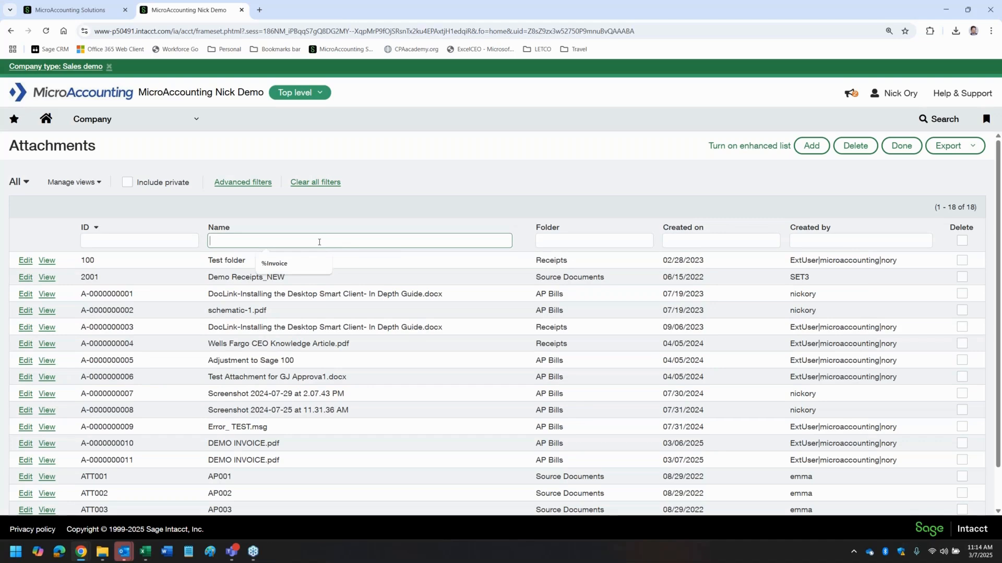
type("%INVOICE")
key("Return")
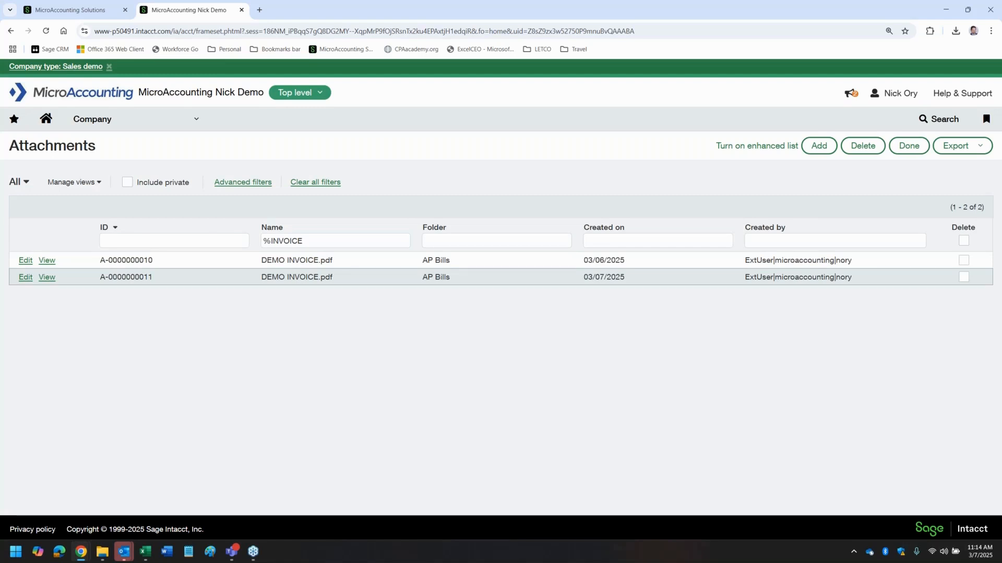
left_click(310, 236)
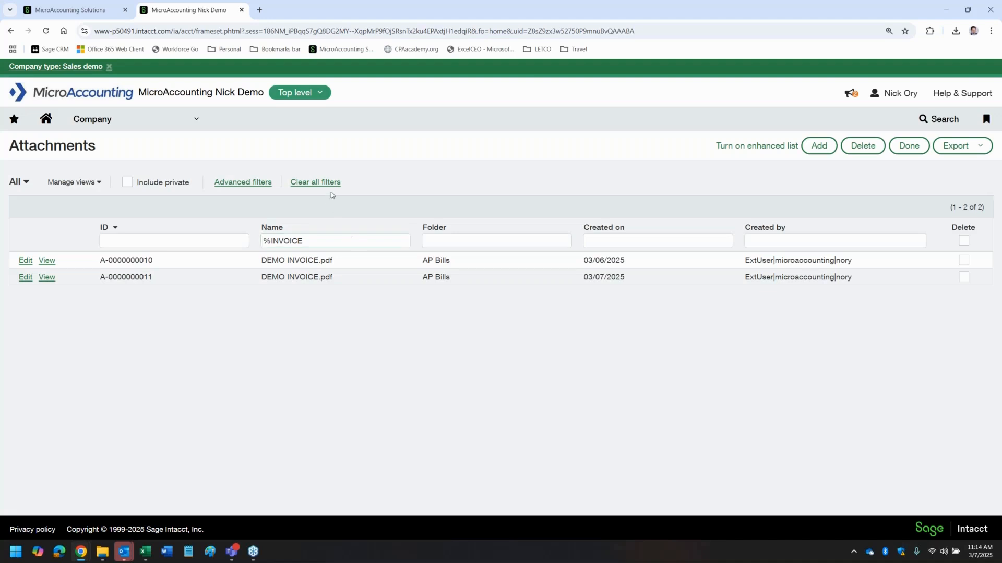
Step: Create an attachment folder named W9 with description W9 under the Source Documents parent folder, and view the subfolders of Source Documents
left_click(182, 128)
left_click(409, 212)
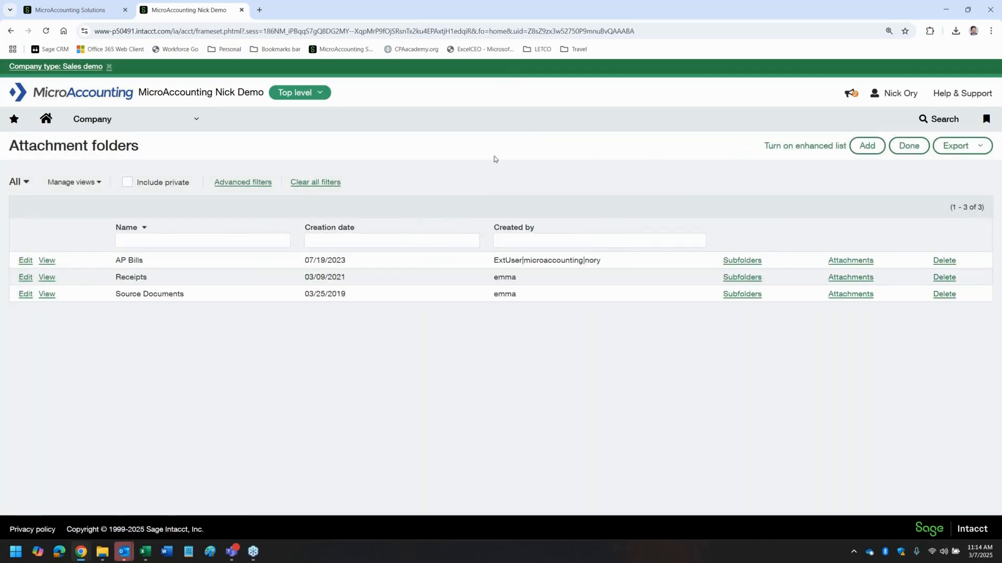
left_click(867, 147)
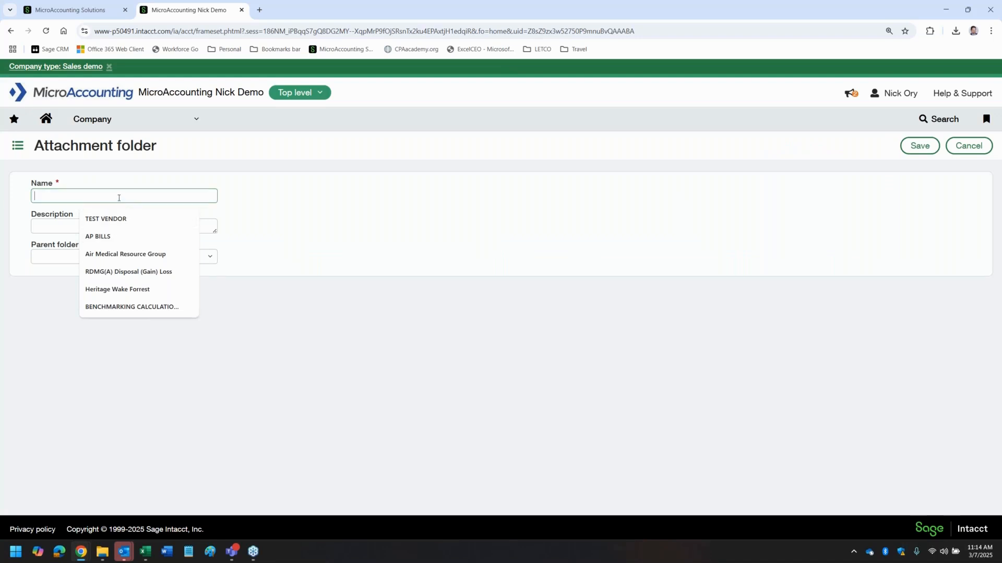
type("W9")
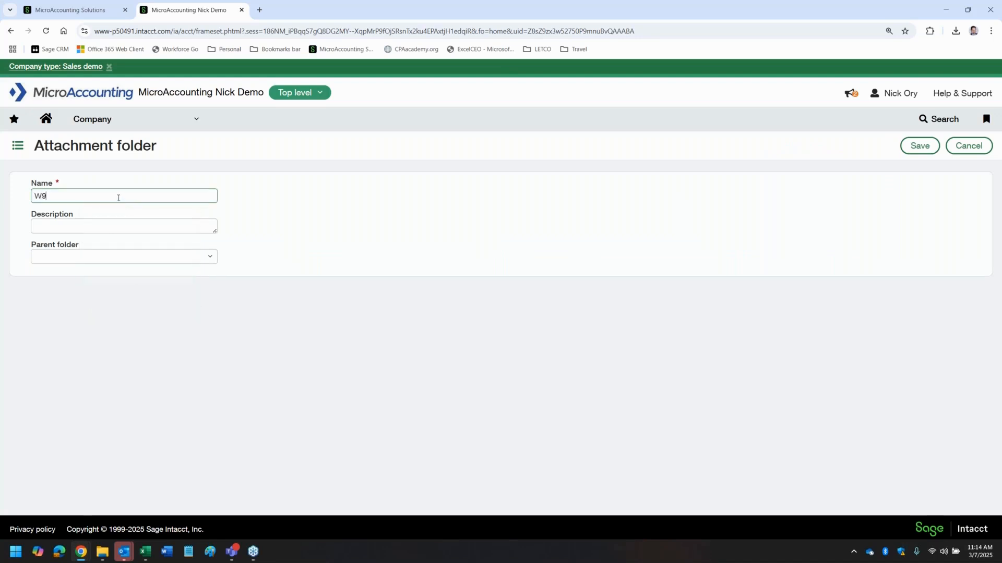
key("Tab")
type("W9")
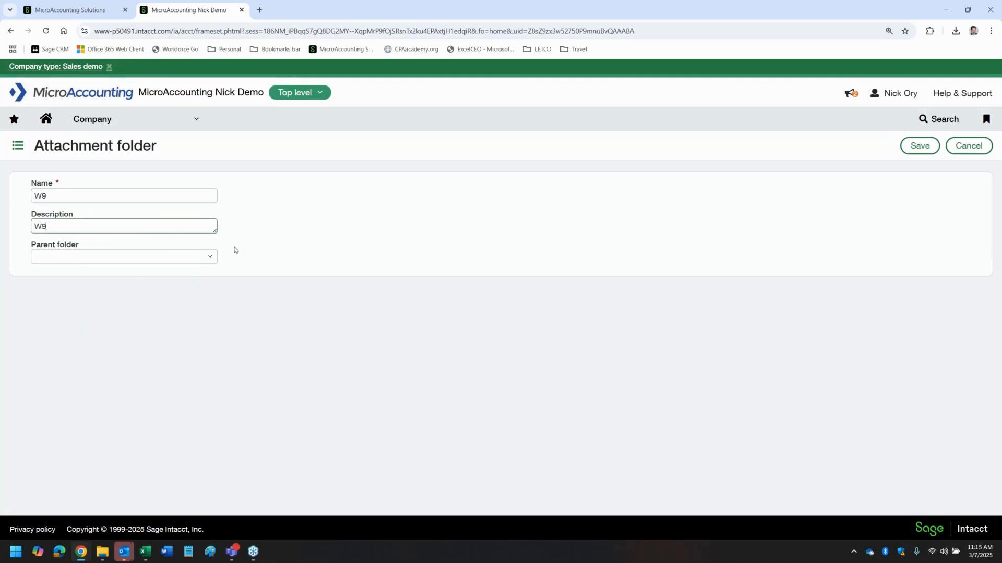
left_click(211, 259)
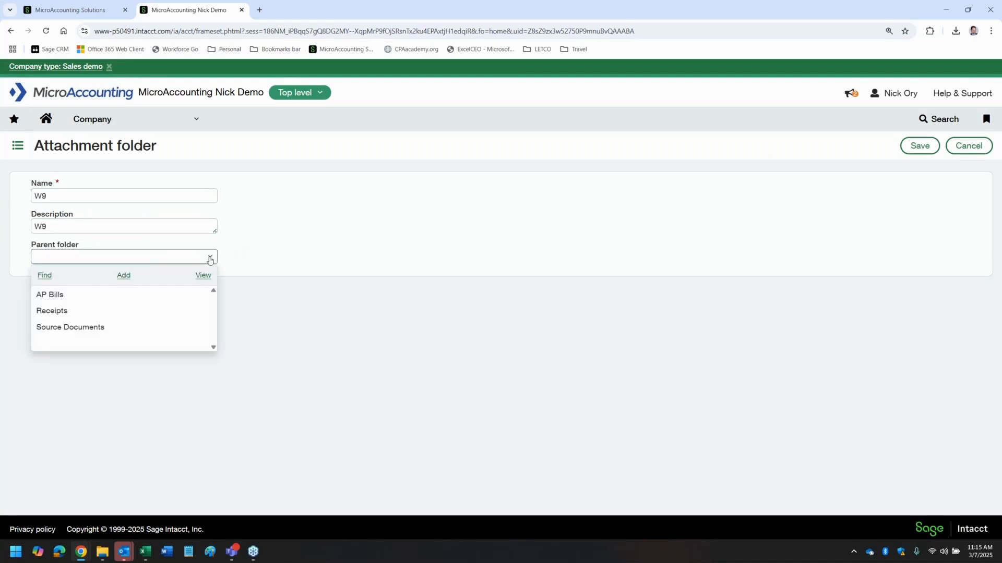
left_click(53, 328)
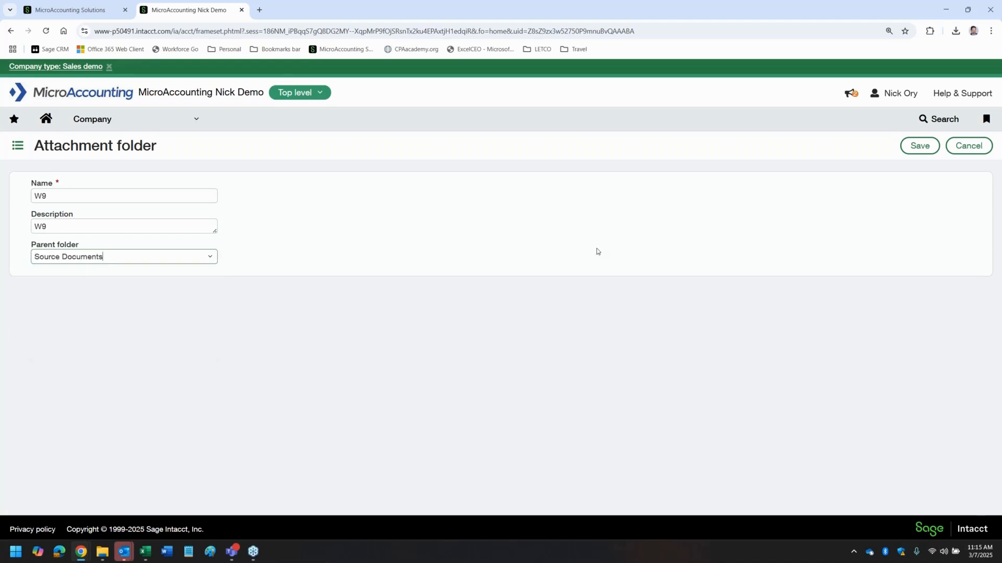
left_click(907, 148)
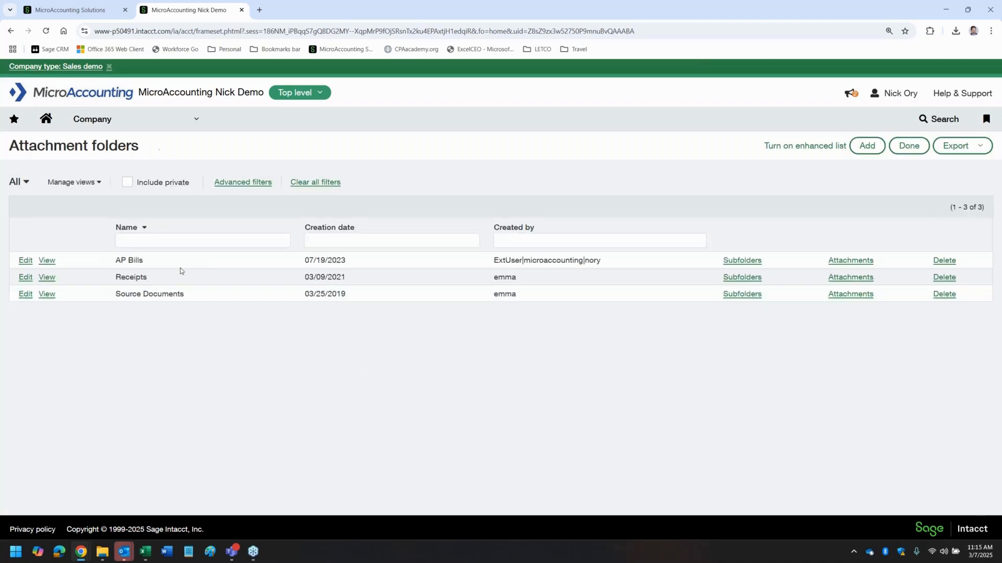
left_click(46, 32)
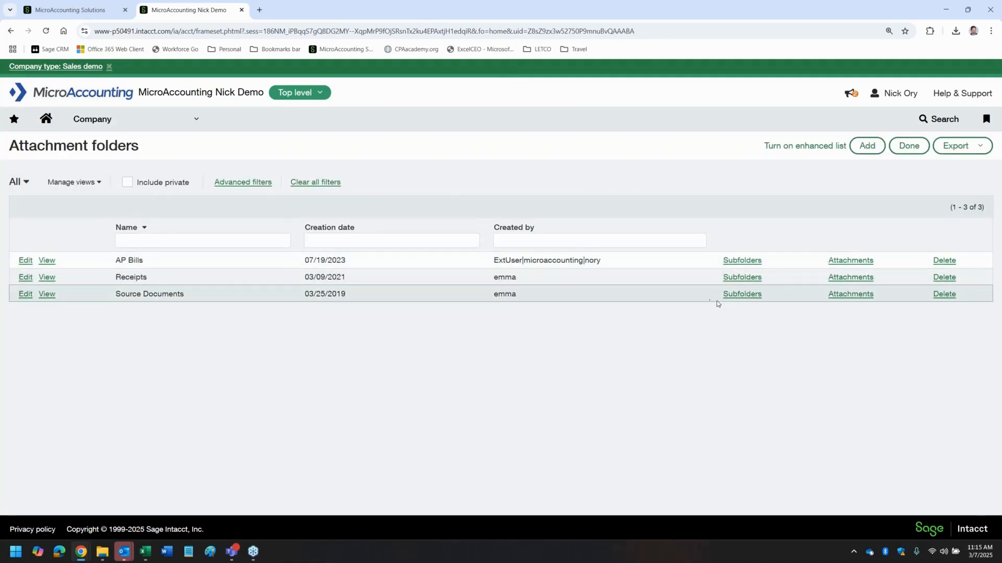
left_click(735, 295)
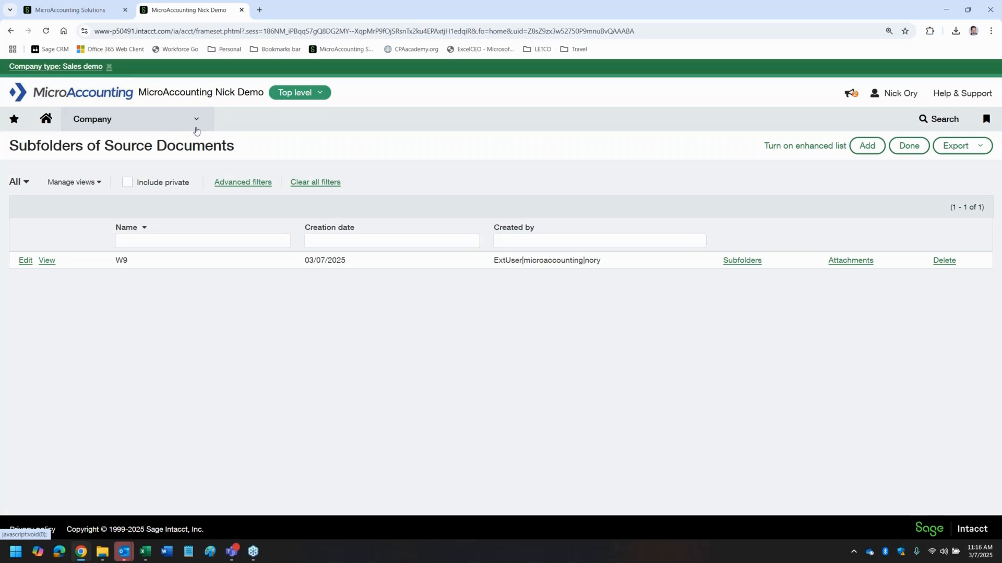
Step: Open the IT Manager's employee record, select W9 as its attachment folder, and leave the record without saving
left_click(196, 130)
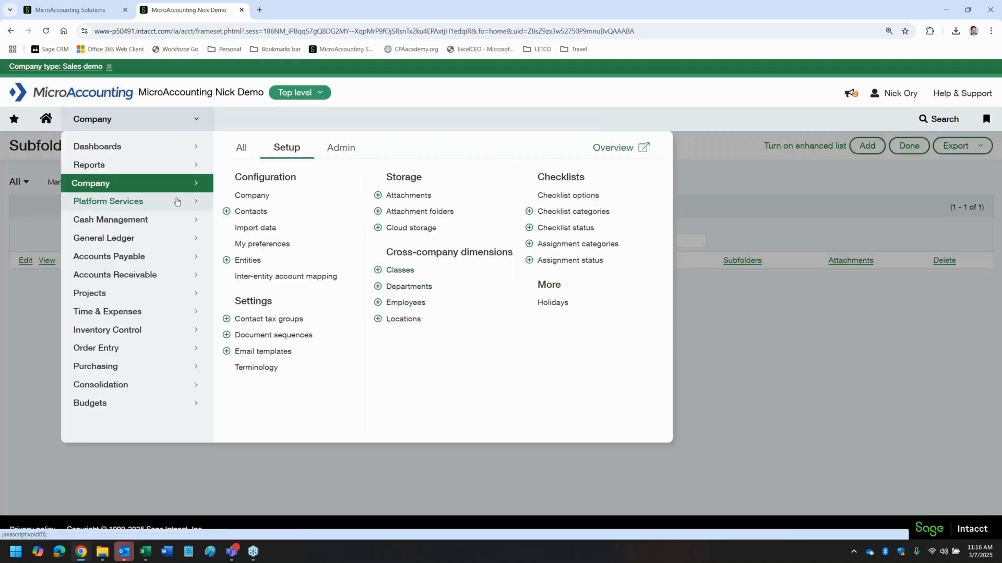
left_click(408, 304)
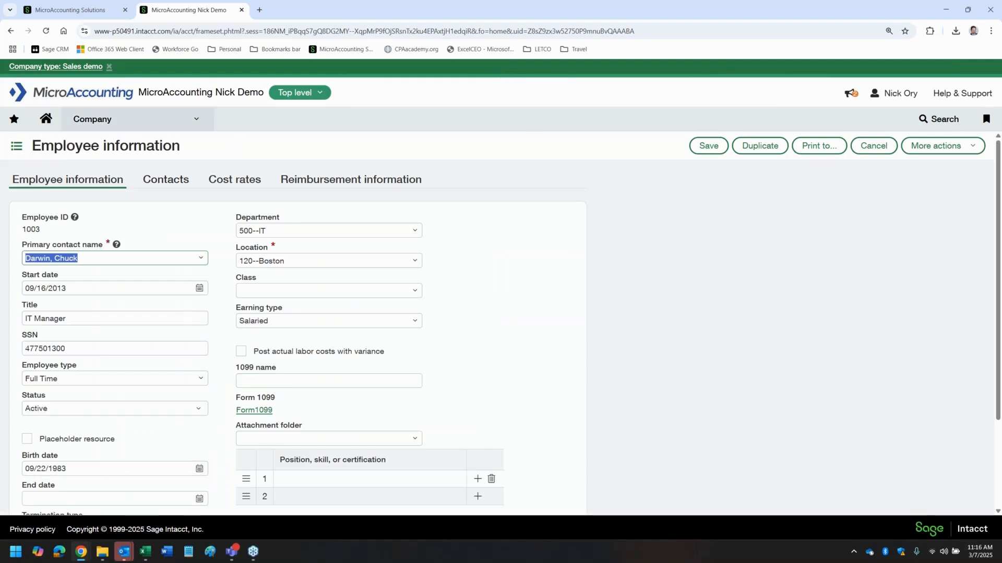
left_click(414, 441)
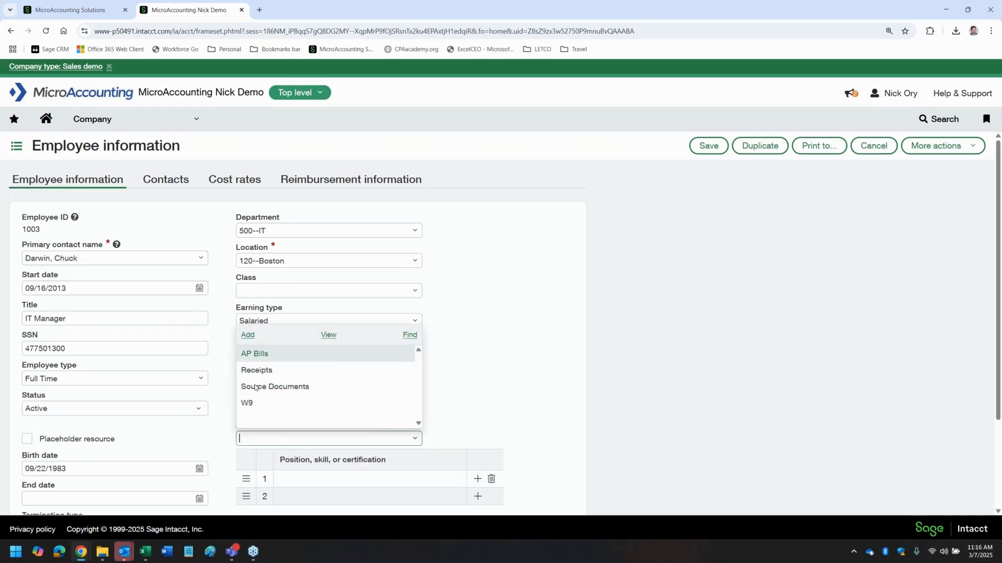
left_click(254, 408)
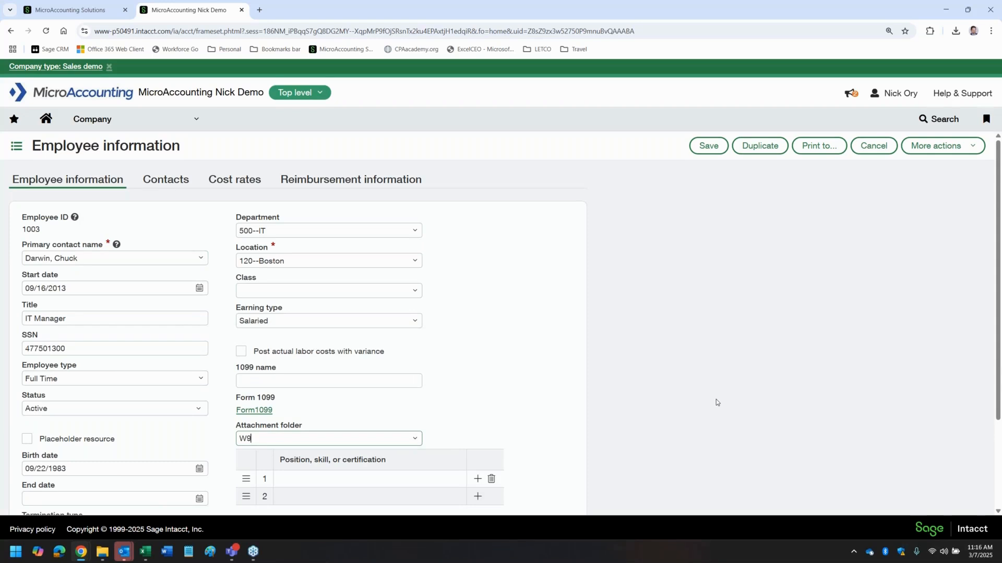
left_click(874, 145)
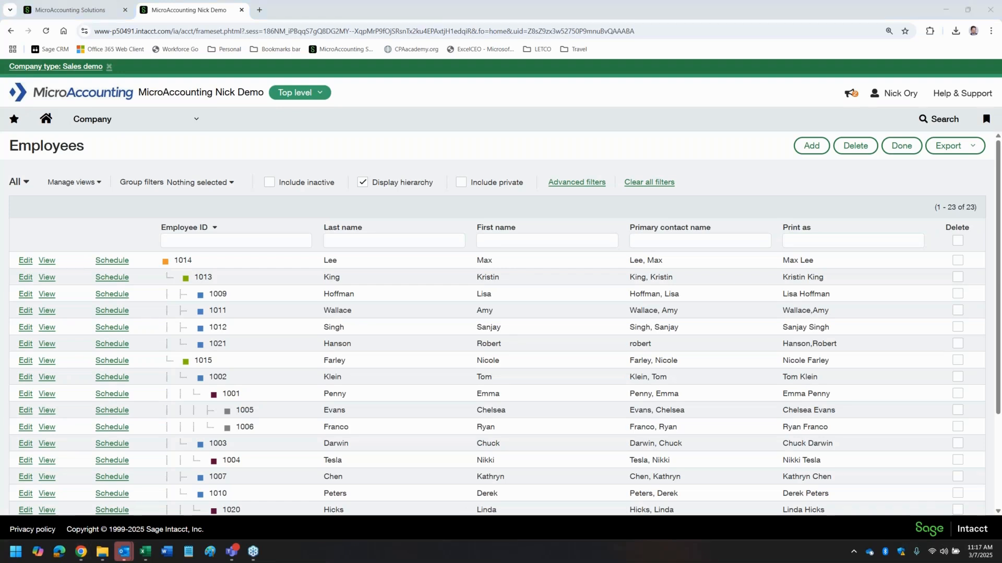
Step: Open the Receipts attachment folder's record and leave it unsaved, and start deleting that folder but cancel the deletion
left_click(137, 129)
left_click(409, 286)
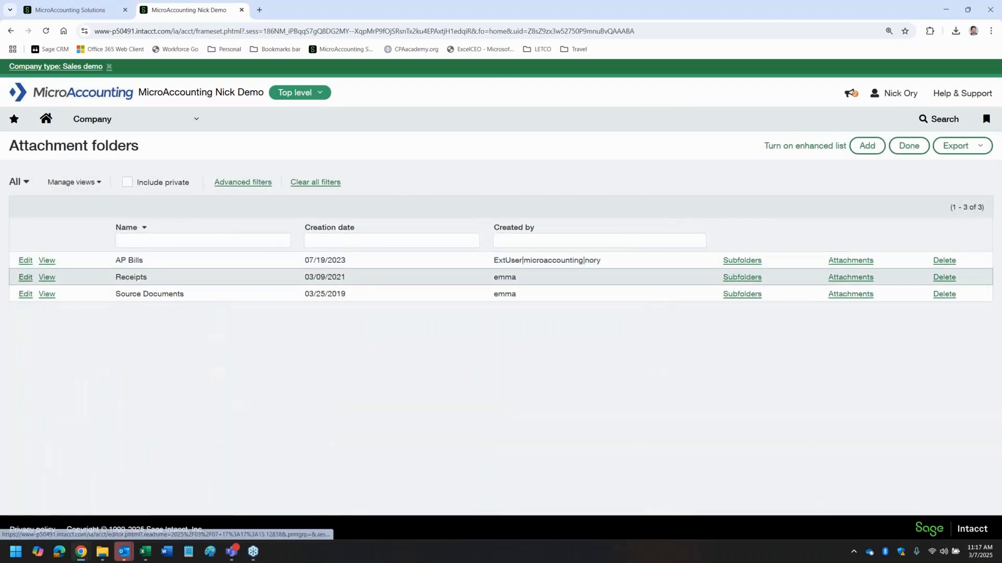
left_click(25, 277)
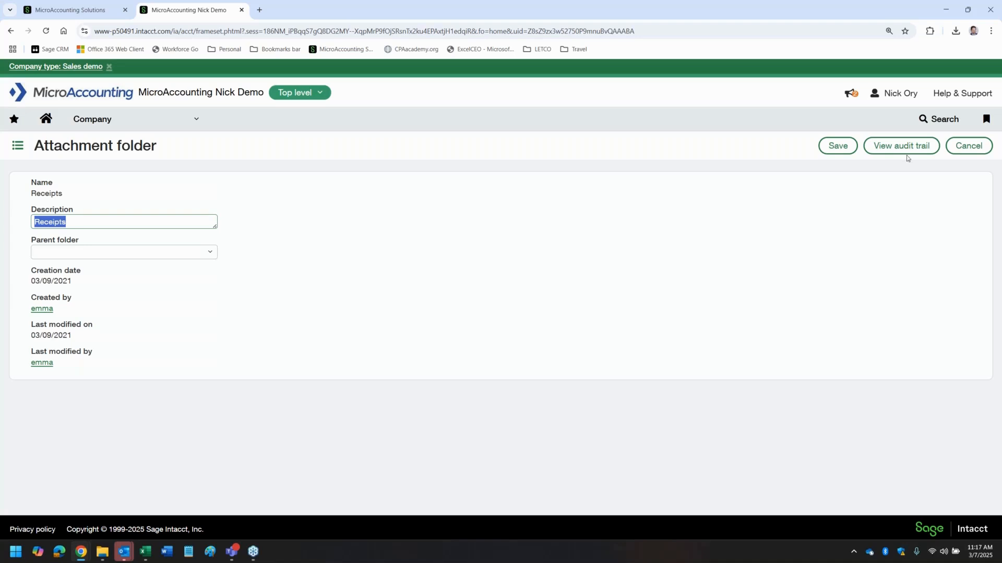
left_click(971, 146)
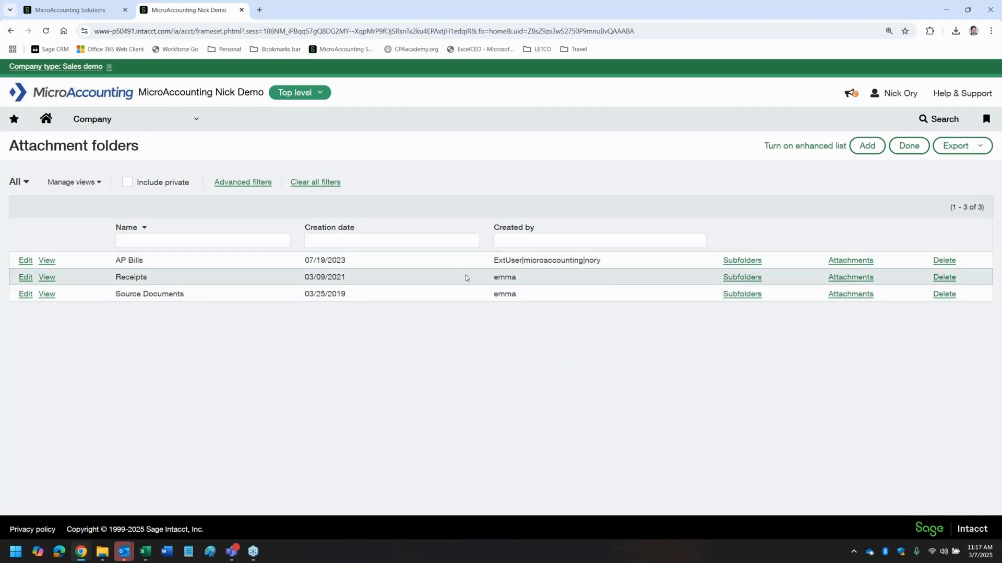
left_click(949, 278)
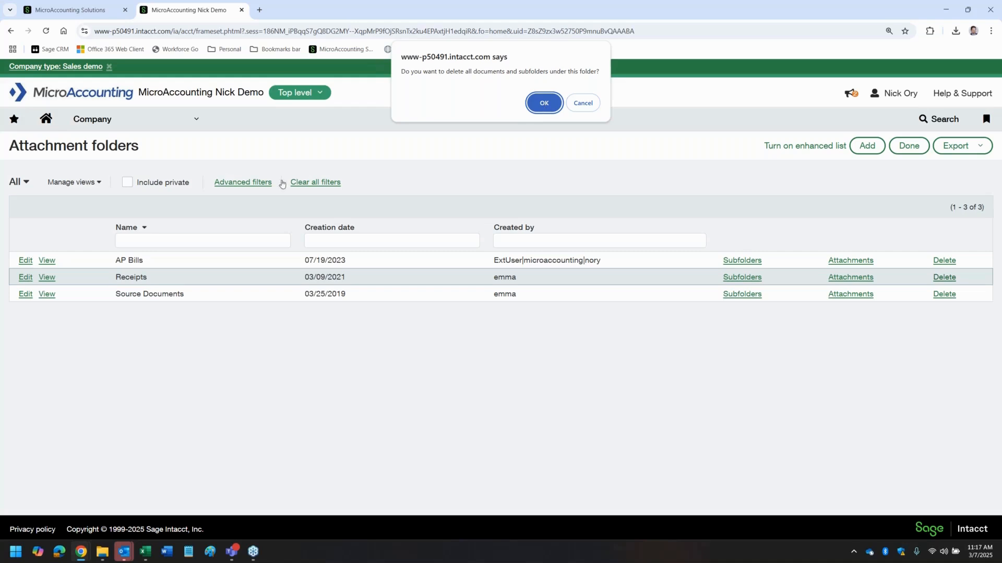
left_click(592, 103)
Step: Review the Accounting Manager role's Company permissions for attachment folders and attachments, and close them without changes
mouse_move(157, 119)
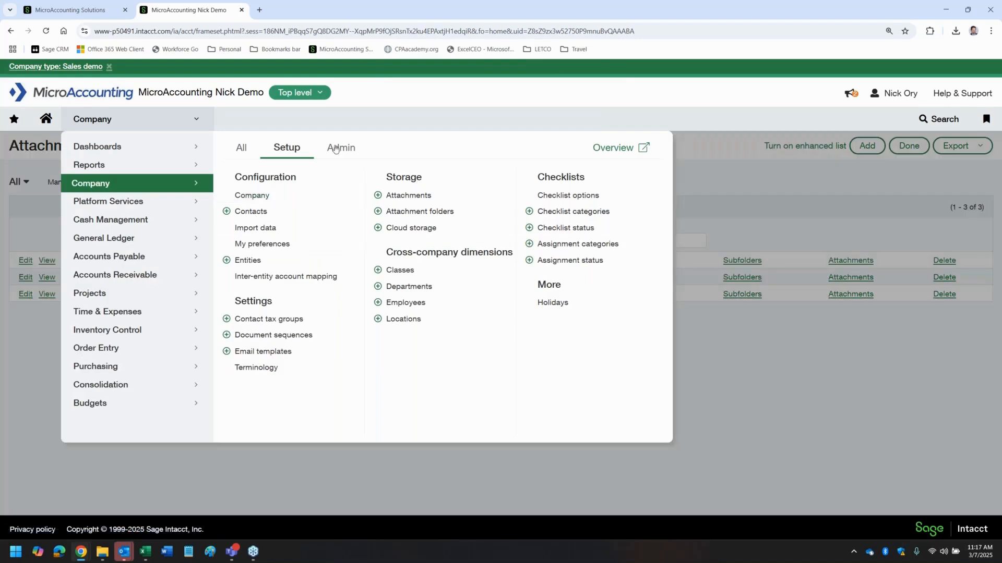
left_click(340, 147)
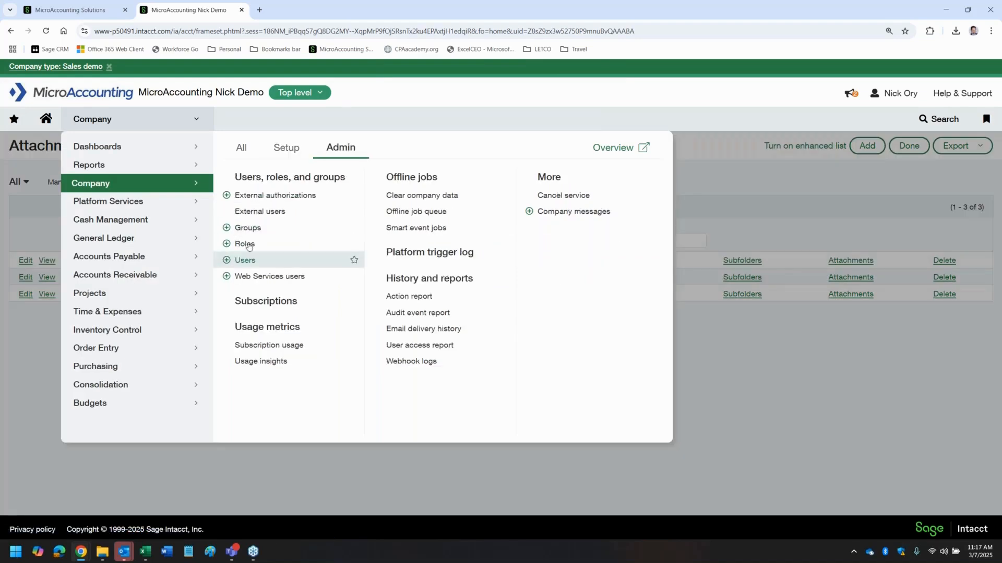
left_click(244, 259)
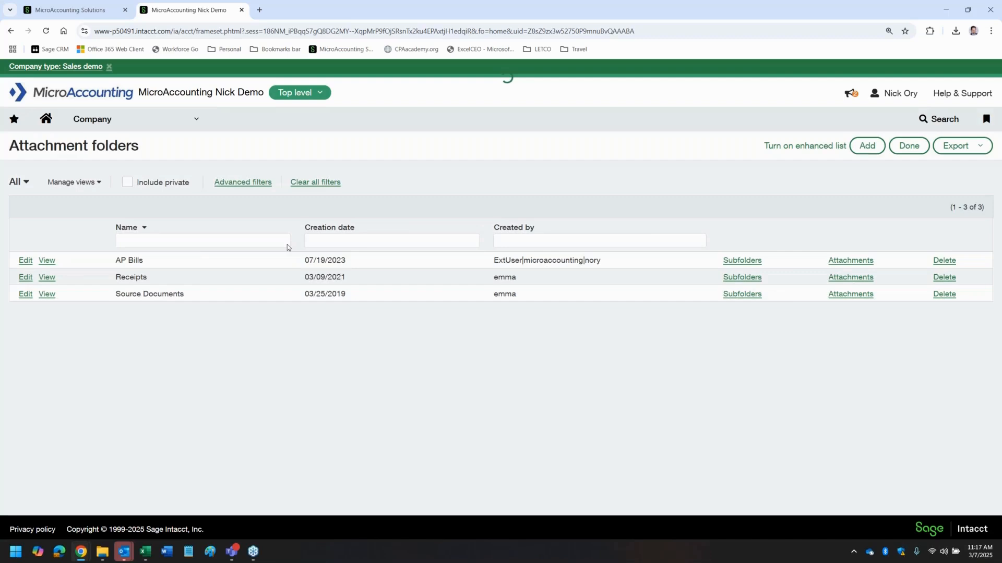
left_click(826, 312)
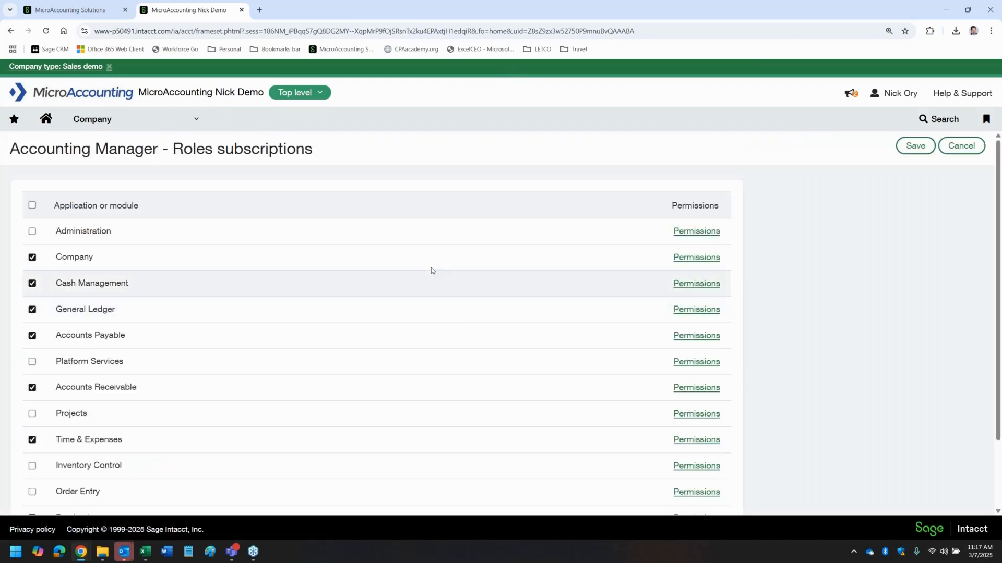
left_click(696, 258)
scroll(544, 356, "down", 3)
scroll(544, 356, "down", 5)
scroll(320, 394, "down", 1)
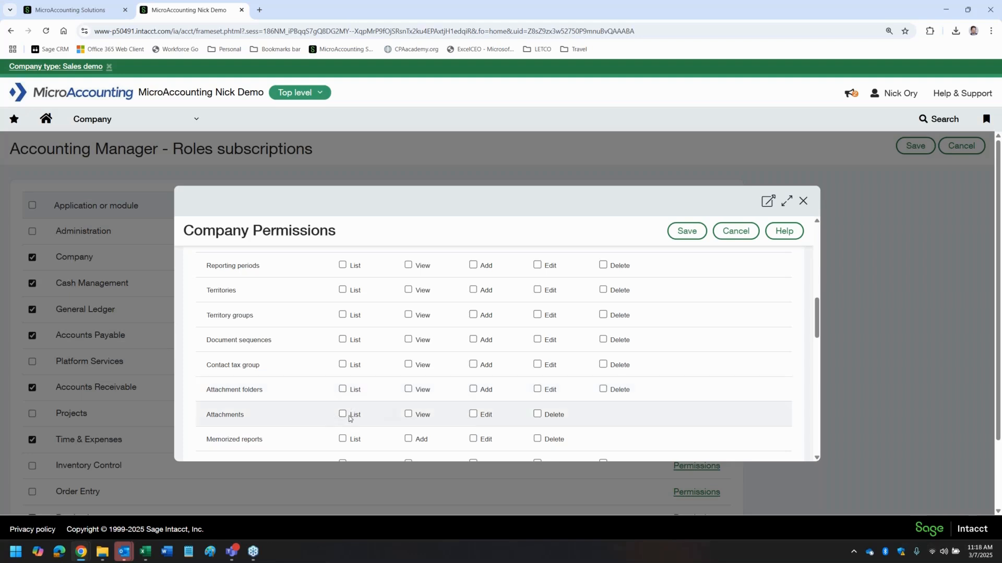
left_click(803, 200)
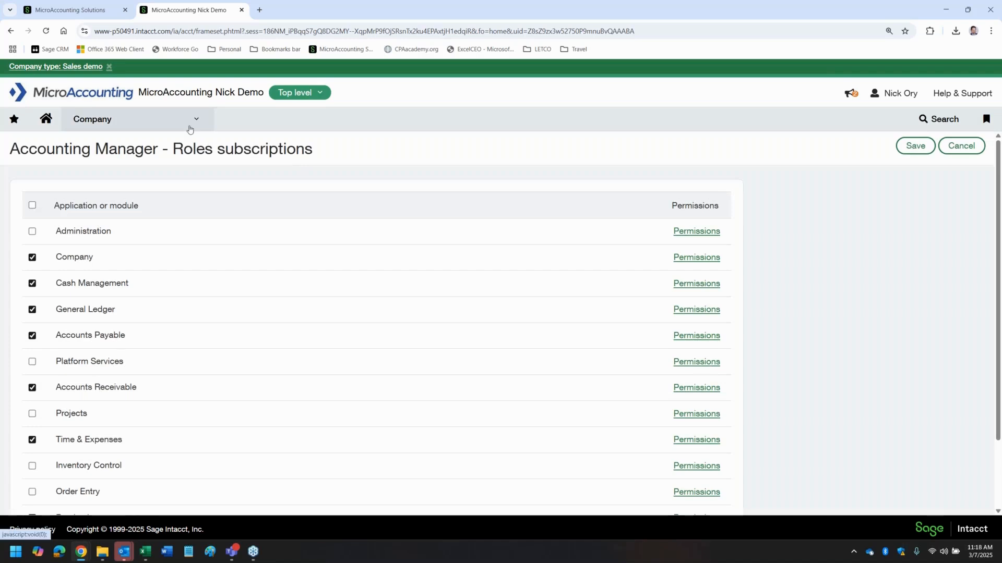
Step: Try to delete the Receipts attachment folder with all its documents and subfolders, and return to the attachment folders list
left_click(191, 125)
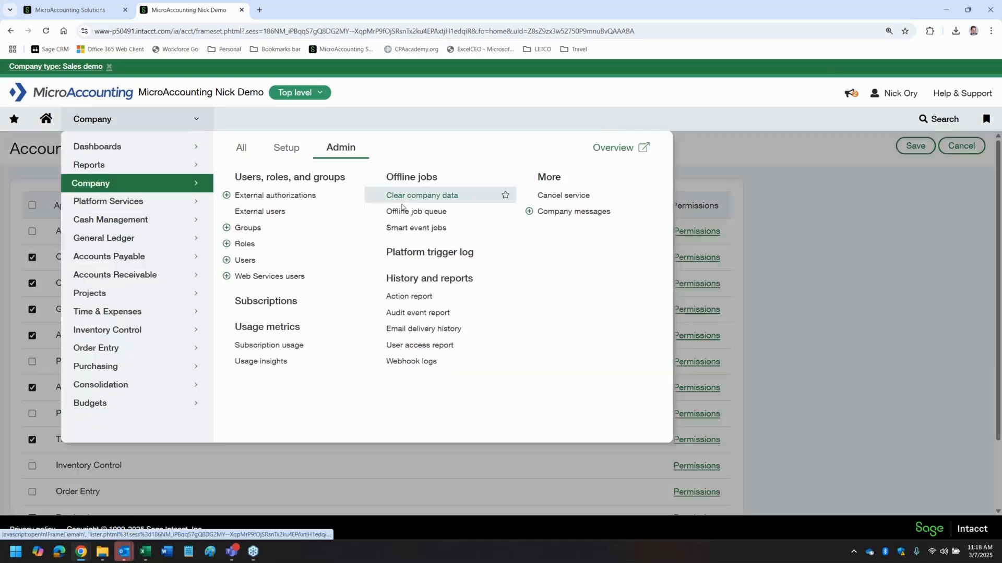
left_click(287, 148)
left_click(435, 214)
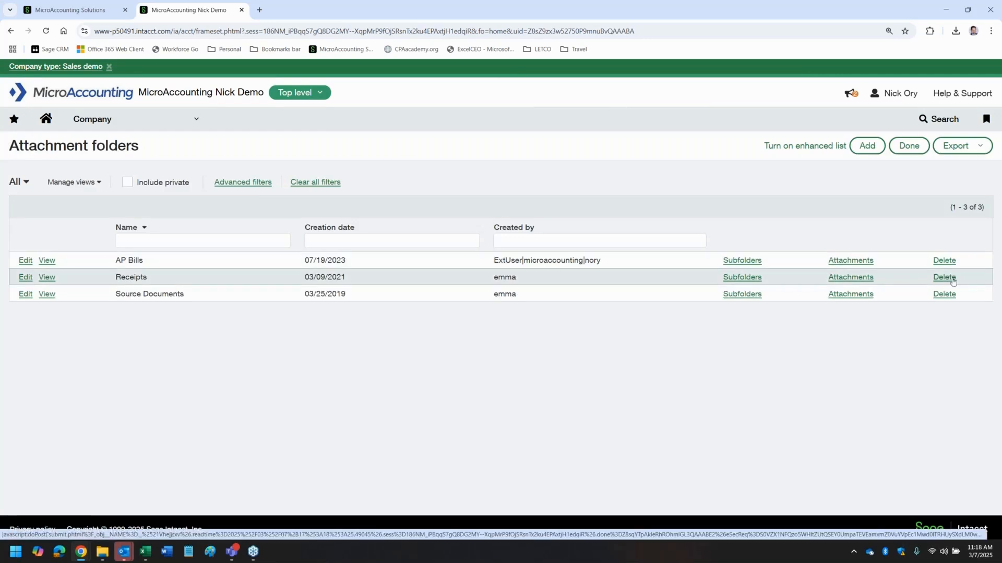
left_click(952, 281)
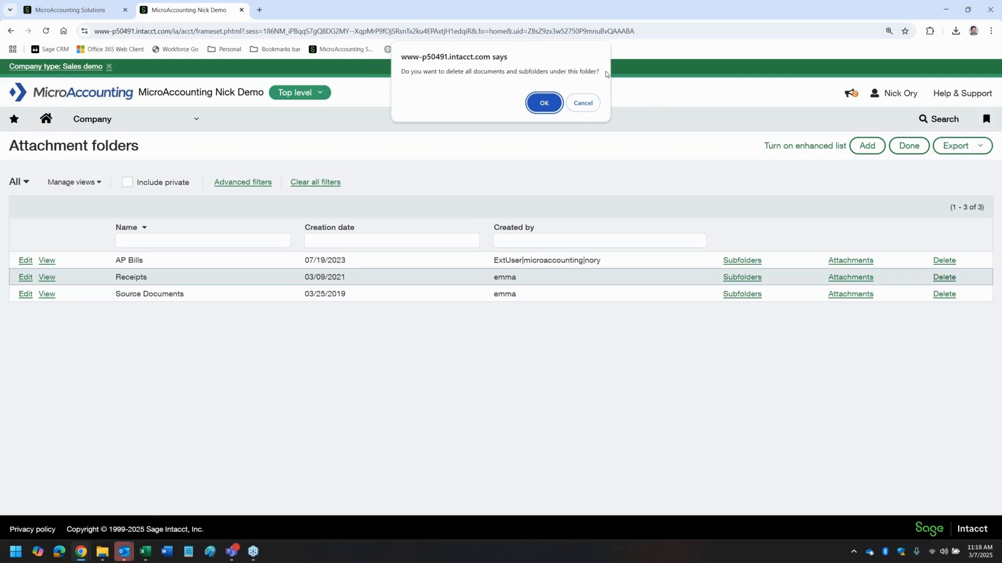
left_click(543, 104)
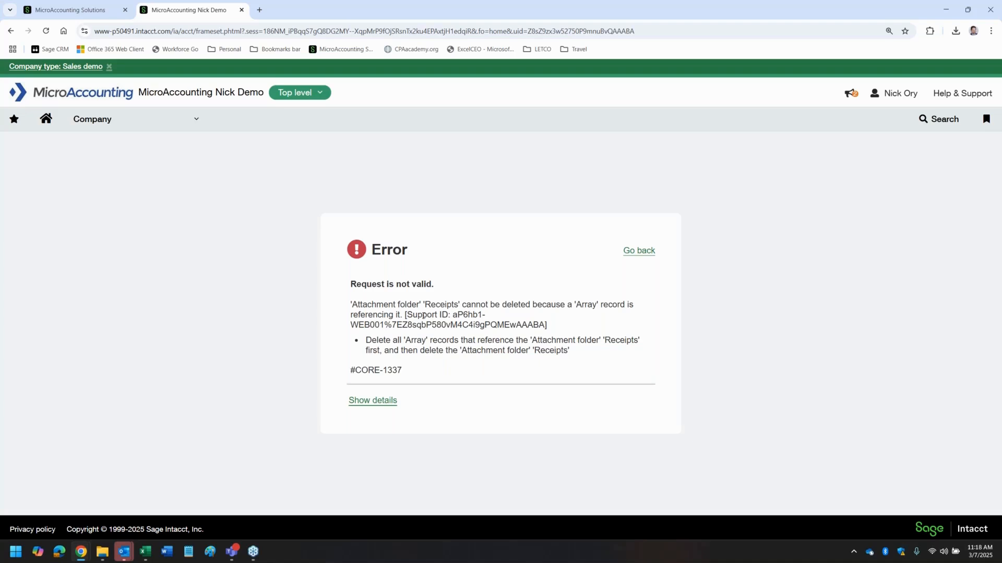
left_click(639, 251)
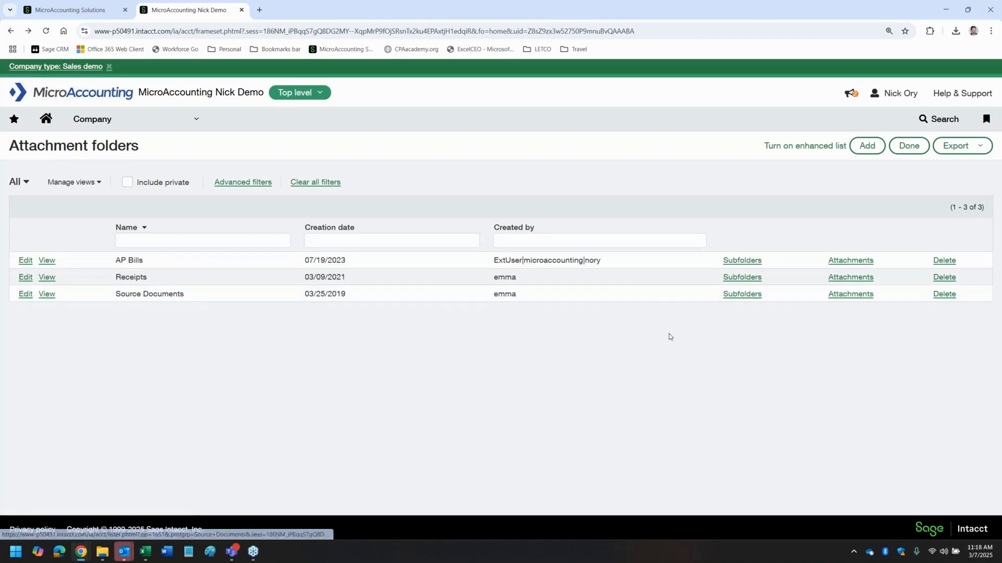